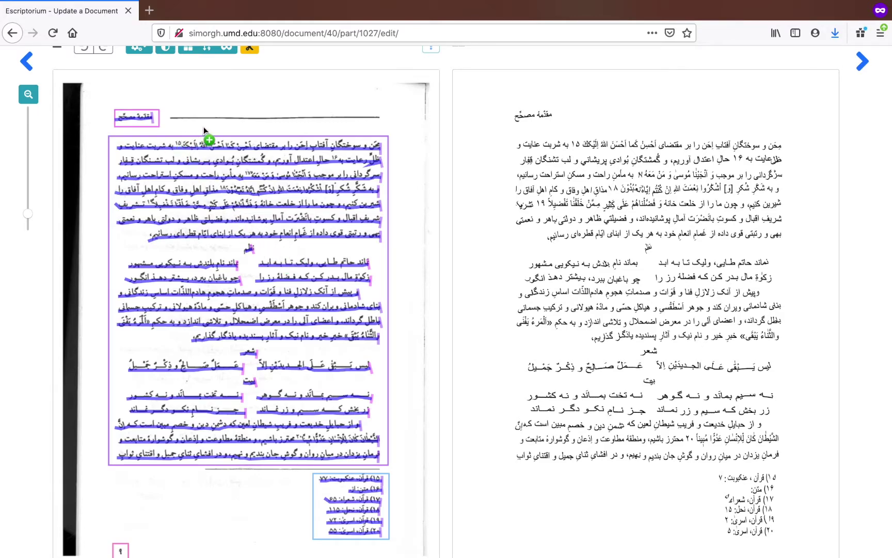
Step: Draw a trial baseline in the blank area above the page header and undo it
{"action": "left_click_drag", "start_coordinate": [187, 98], "coordinate": [221, 106]}
{"action": "left_click", "coordinate": [255, 106]}
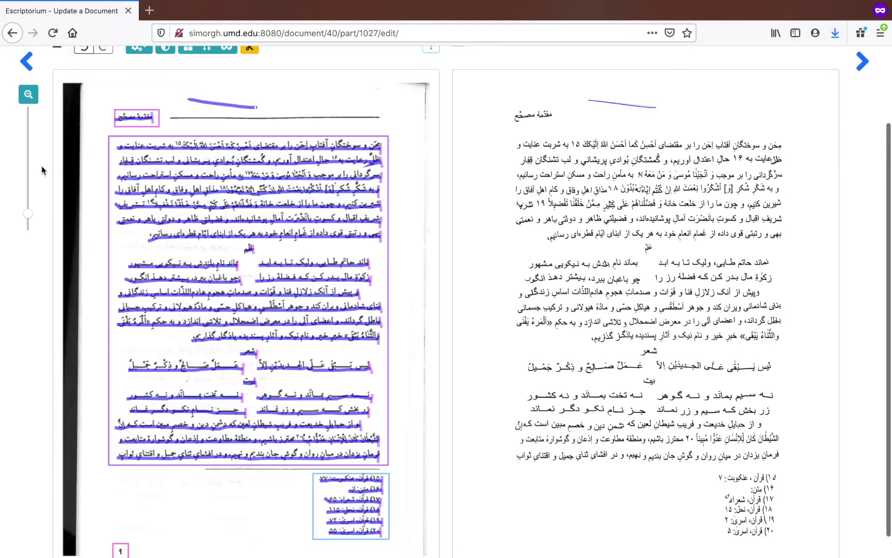
{"action": "scroll", "coordinate": [43, 170], "scroll_direction": "up", "scroll_amount": 2}
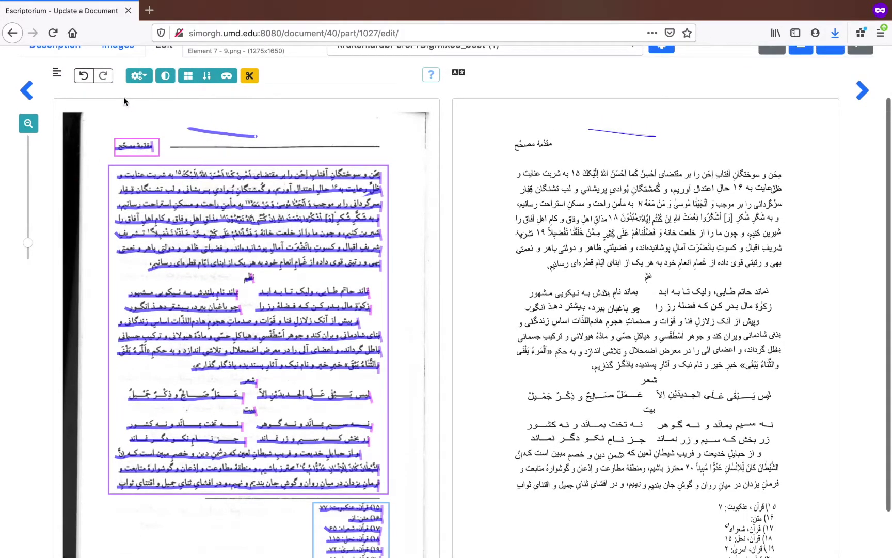
{"action": "left_click", "coordinate": [83, 77]}
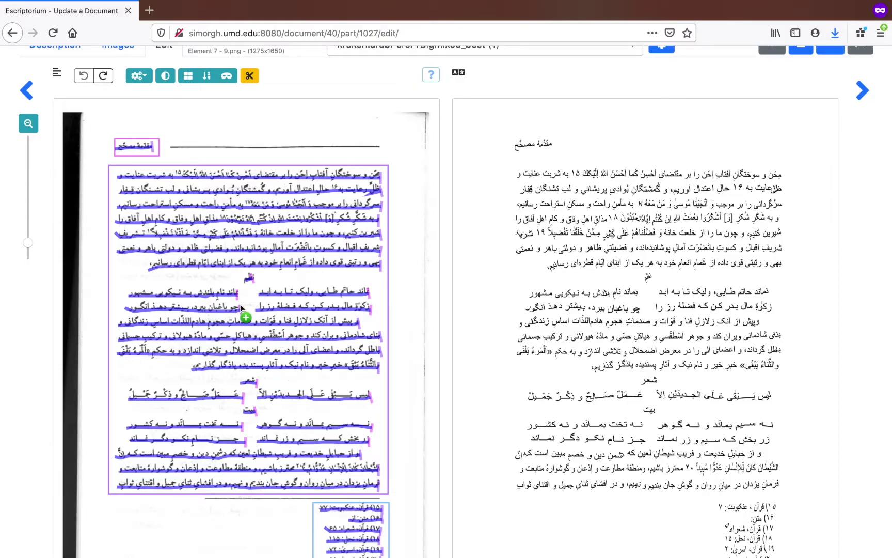
Step: Try drawing a baseline in the blank gap beside the نظم heading and undo it
{"action": "scroll", "coordinate": [240, 304], "scroll_direction": "up", "scroll_amount": 5}
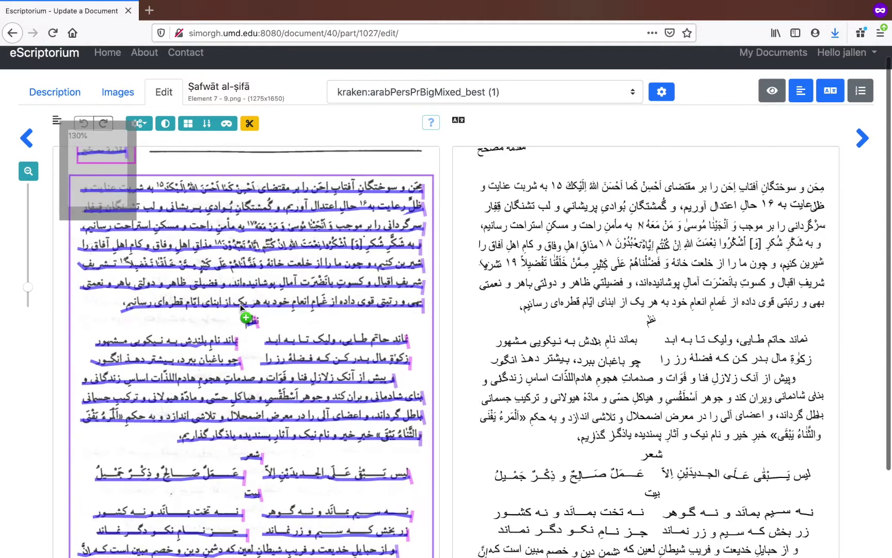
{"action": "scroll", "coordinate": [239, 304], "scroll_direction": "up", "scroll_amount": 2}
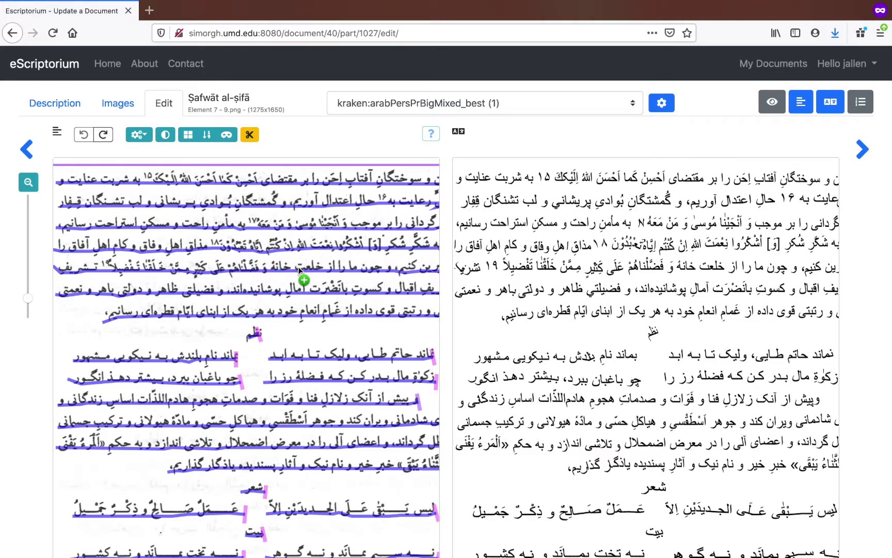
{"action": "left_click_drag", "start_coordinate": [94, 333], "coordinate": [194, 336]}
{"action": "left_click", "coordinate": [83, 134]}
Step: Display the line masks and examine how they cover the text lines at 150% zoom, ending at the default zoom
{"action": "scroll", "coordinate": [196, 327], "scroll_direction": "up", "scroll_amount": 5}
{"action": "left_click_drag", "start_coordinate": [224, 246], "coordinate": [172, 219]}
{"action": "left_click_drag", "start_coordinate": [347, 221], "coordinate": [349, 393]}
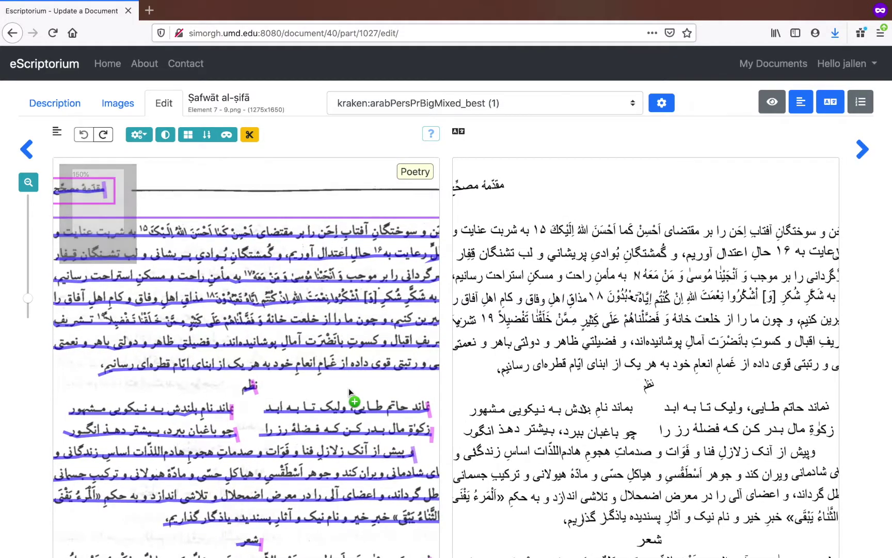
{"action": "left_click", "coordinate": [226, 135]}
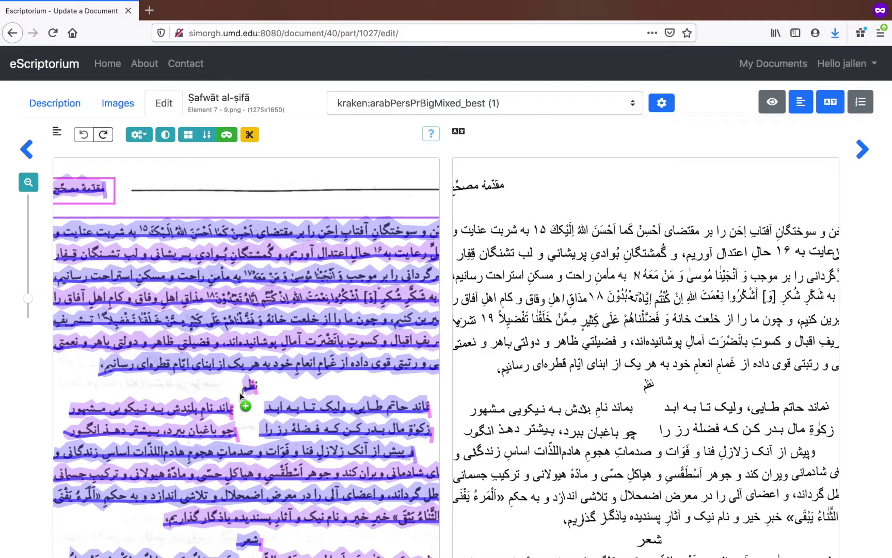
{"action": "scroll", "coordinate": [175, 386], "scroll_direction": "left", "scroll_amount": 3}
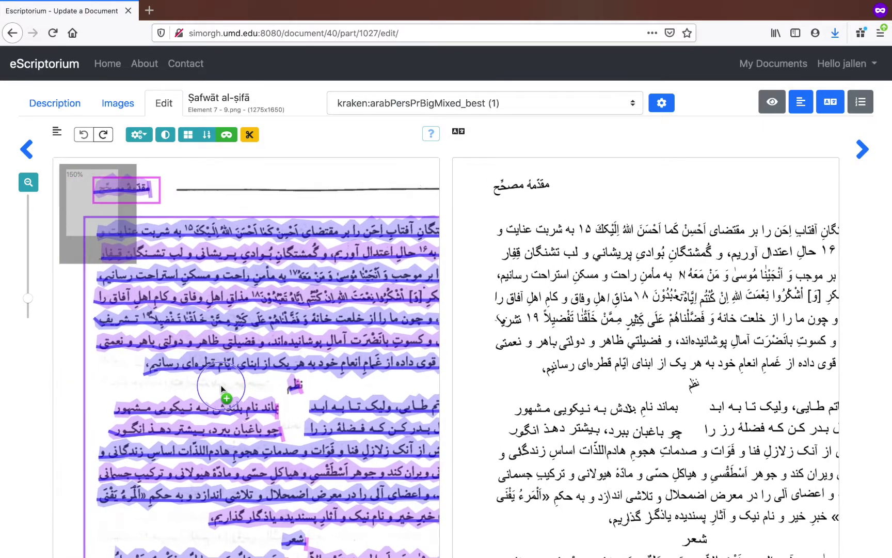
{"action": "left_click_drag", "start_coordinate": [221, 388], "coordinate": [216, 286]}
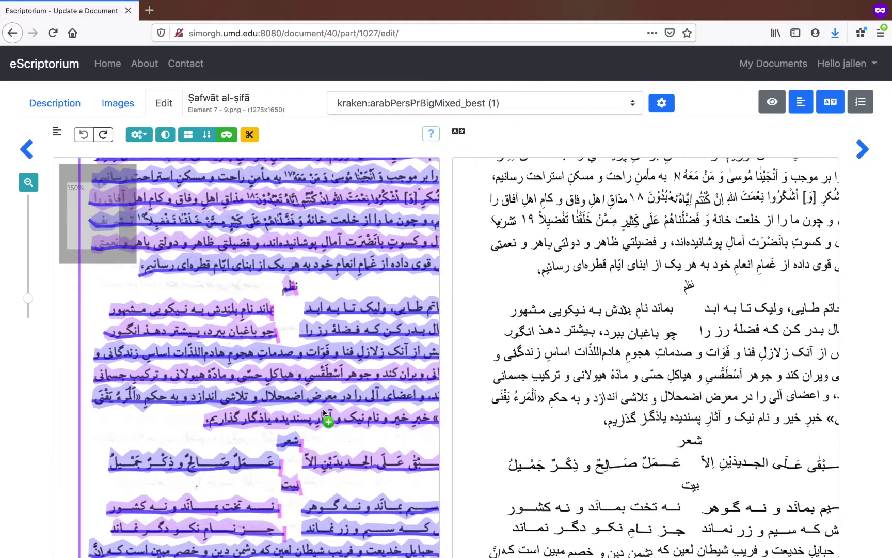
{"action": "left_click_drag", "start_coordinate": [353, 432], "coordinate": [293, 320]}
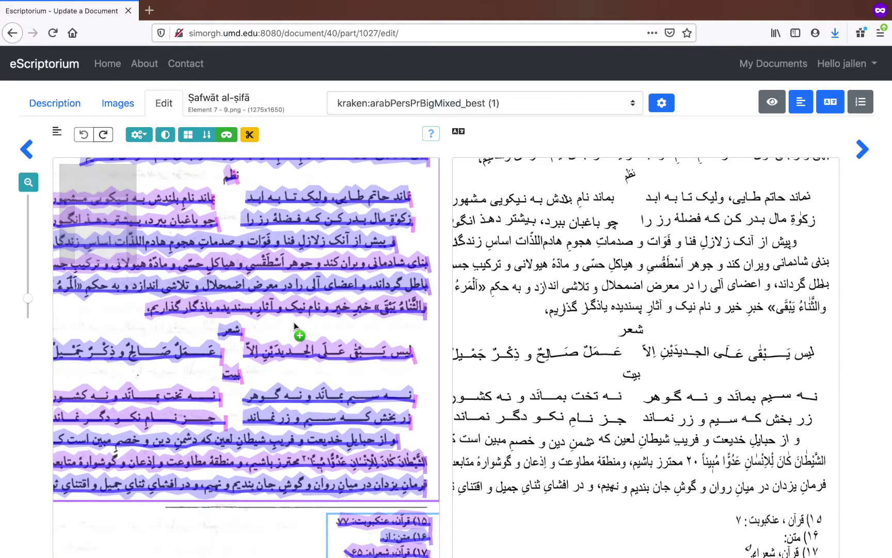
{"action": "left_click_drag", "start_coordinate": [294, 322], "coordinate": [334, 324]}
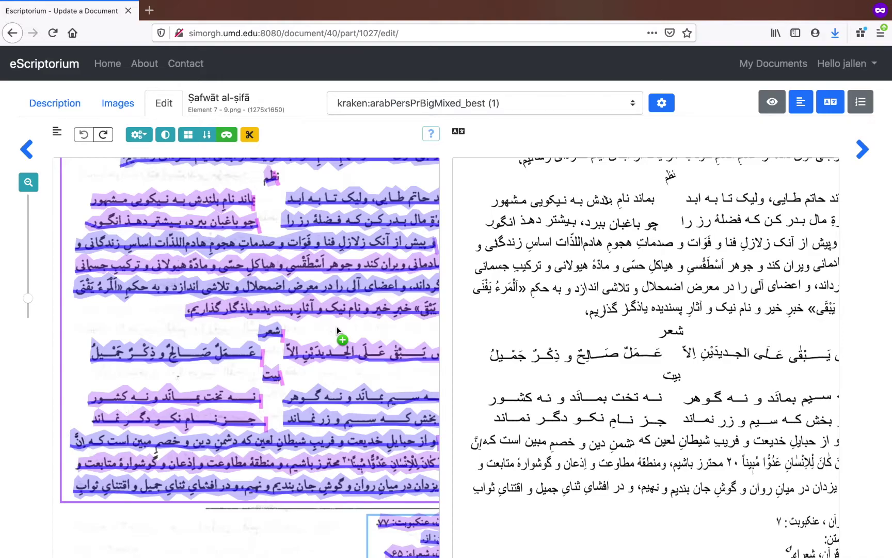
{"action": "left_click_drag", "start_coordinate": [336, 326], "coordinate": [314, 379]}
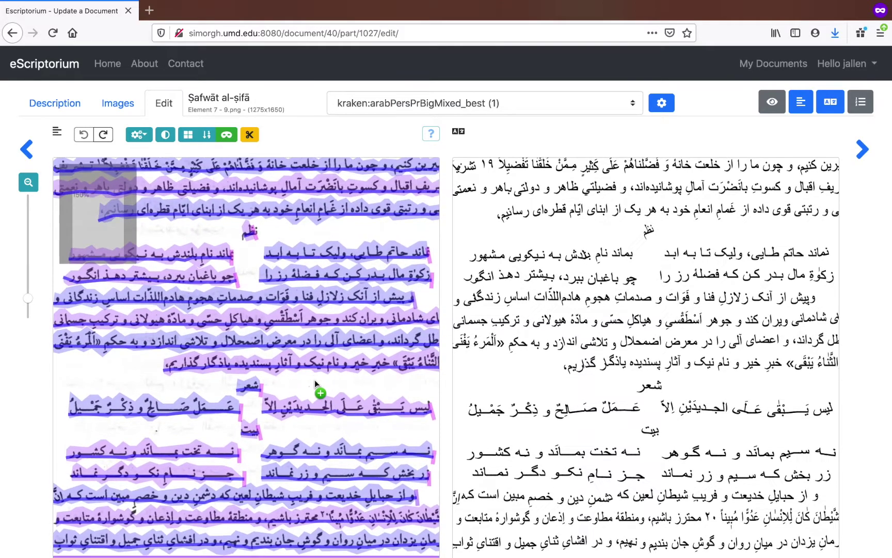
{"action": "left_click", "coordinate": [29, 183]}
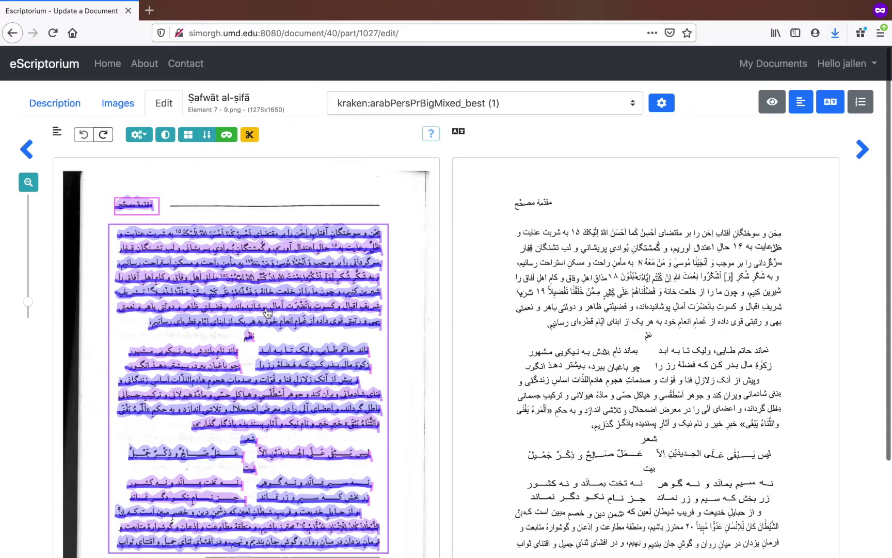
Step: Reload the page editor to restore its default view without line masks
{"action": "scroll", "coordinate": [268, 313], "scroll_direction": "down", "scroll_amount": 5}
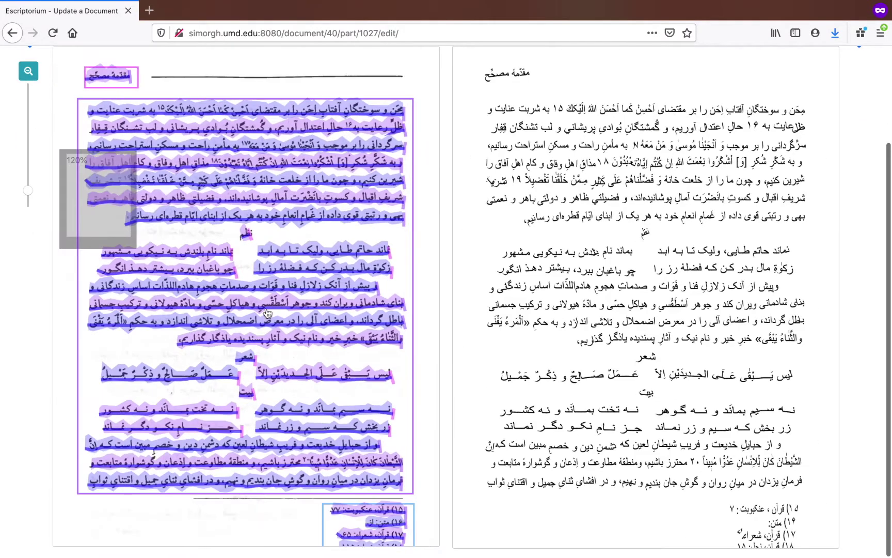
{"action": "scroll", "coordinate": [268, 313], "scroll_direction": "up", "scroll_amount": 5}
{"action": "scroll", "coordinate": [445, 231], "scroll_direction": "up", "scroll_amount": 3}
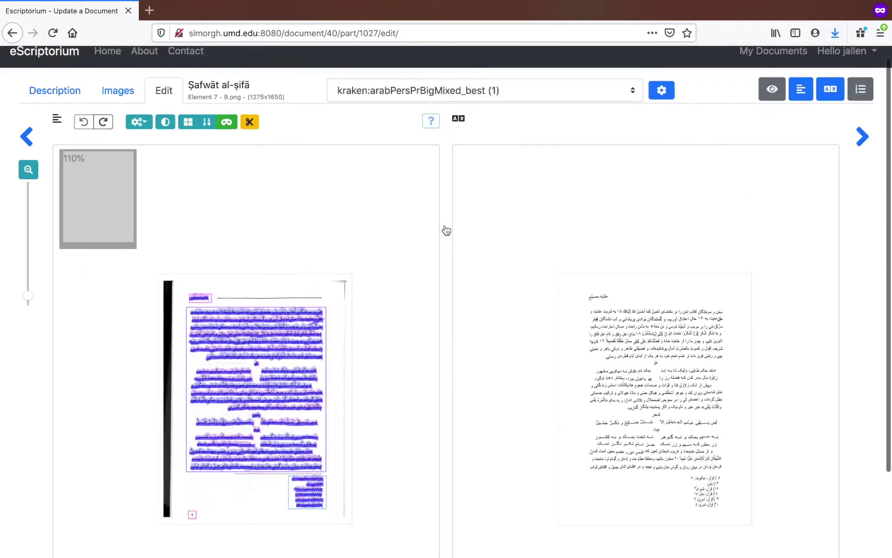
{"action": "scroll", "coordinate": [330, 166], "scroll_direction": "down", "scroll_amount": 5}
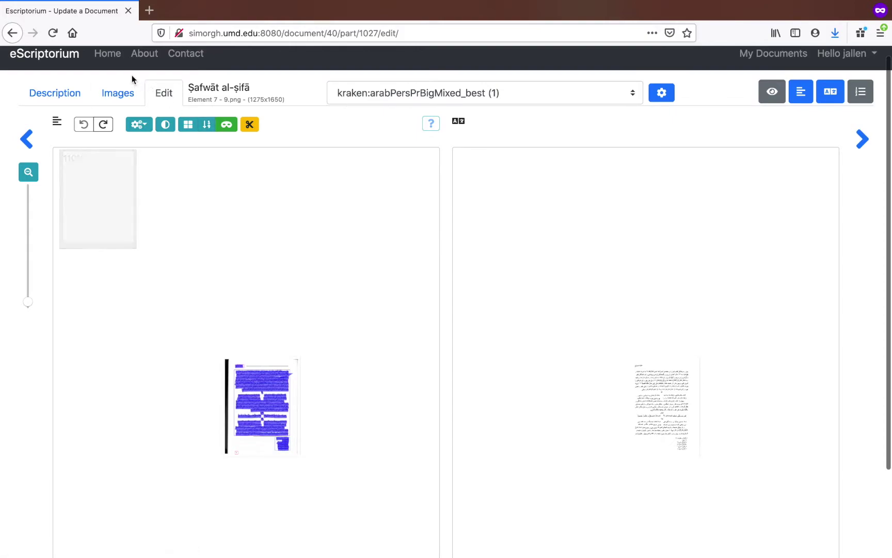
{"action": "left_click", "coordinate": [52, 33]}
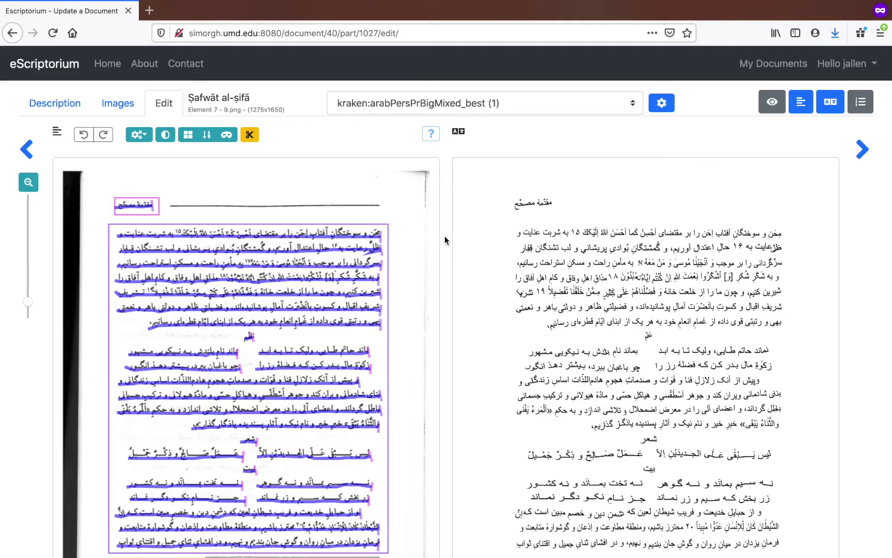
Step: Select all the lines in the first paragraph of the main region together and clear the selection
{"action": "scroll", "coordinate": [445, 236], "scroll_direction": "down", "scroll_amount": 2}
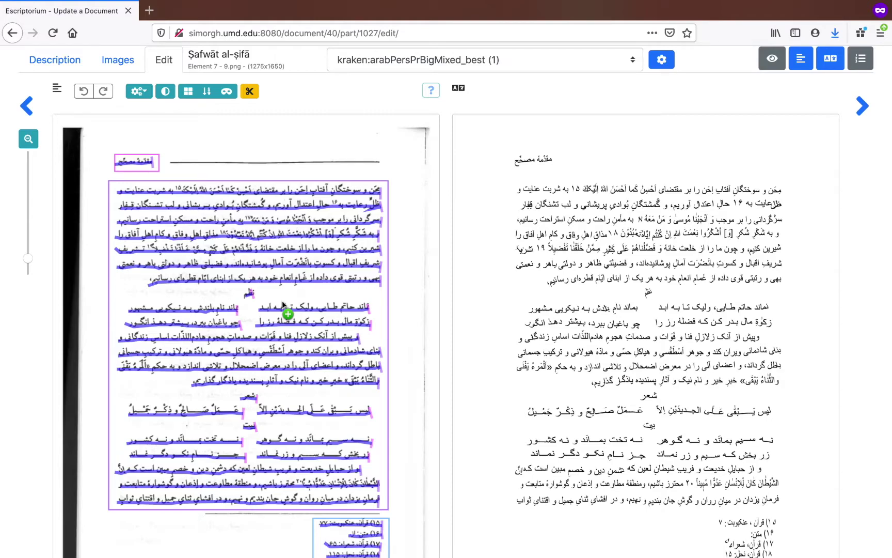
{"action": "left_click_drag", "start_coordinate": [100, 173], "coordinate": [411, 301]}
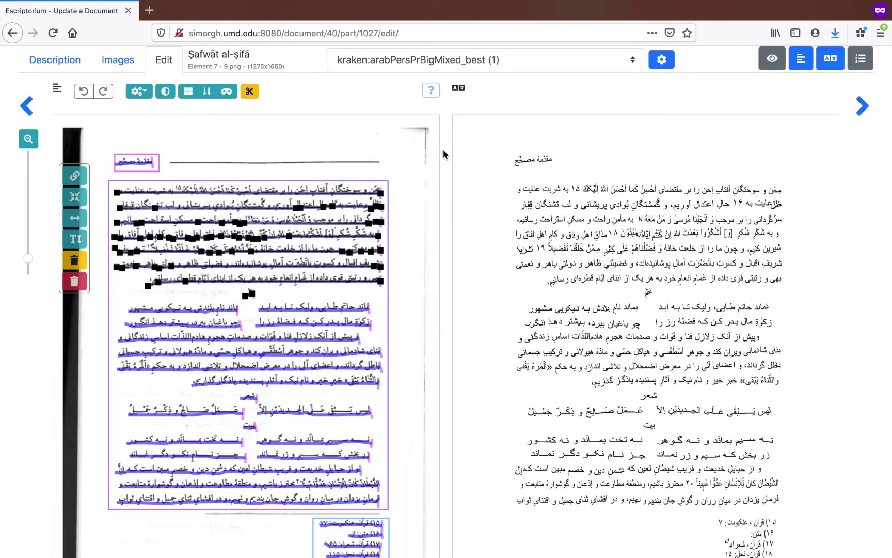
{"action": "key", "text": "Escape"}
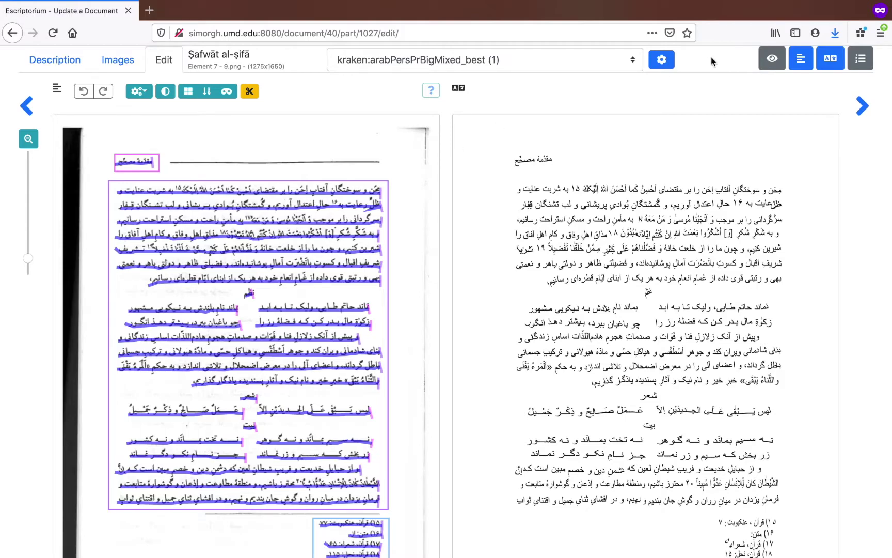
Step: Show the source image panel beside the segmentation panel and hide the transcription panel
{"action": "left_click", "coordinate": [771, 61]}
{"action": "left_click", "coordinate": [799, 63]}
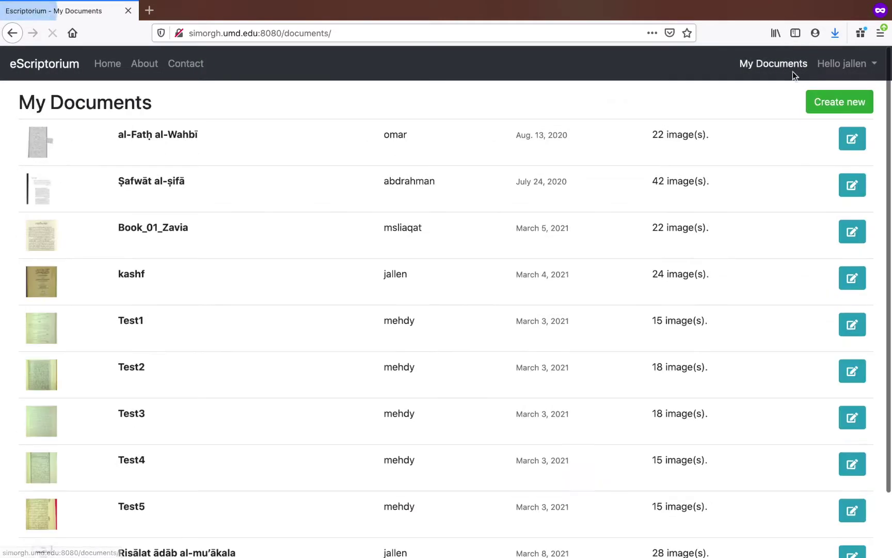
{"action": "left_click", "coordinate": [11, 33]}
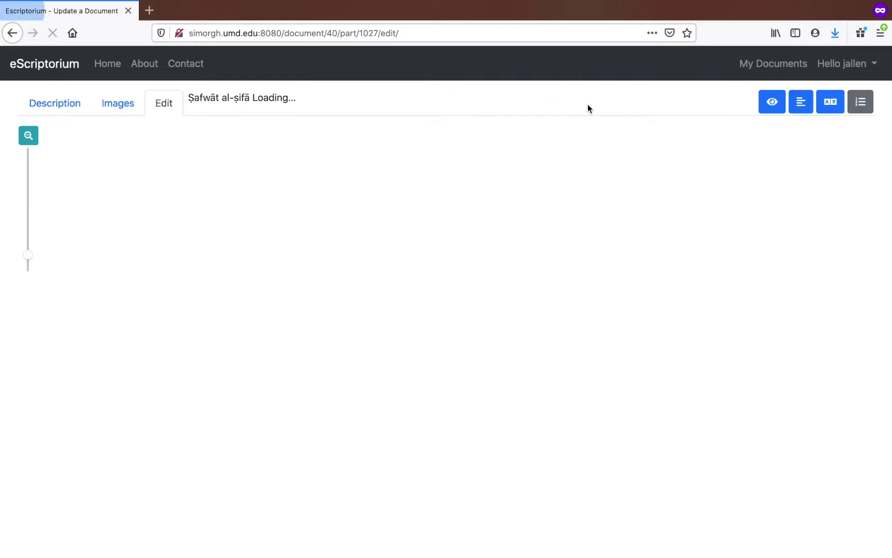
{"action": "left_click", "coordinate": [826, 107]}
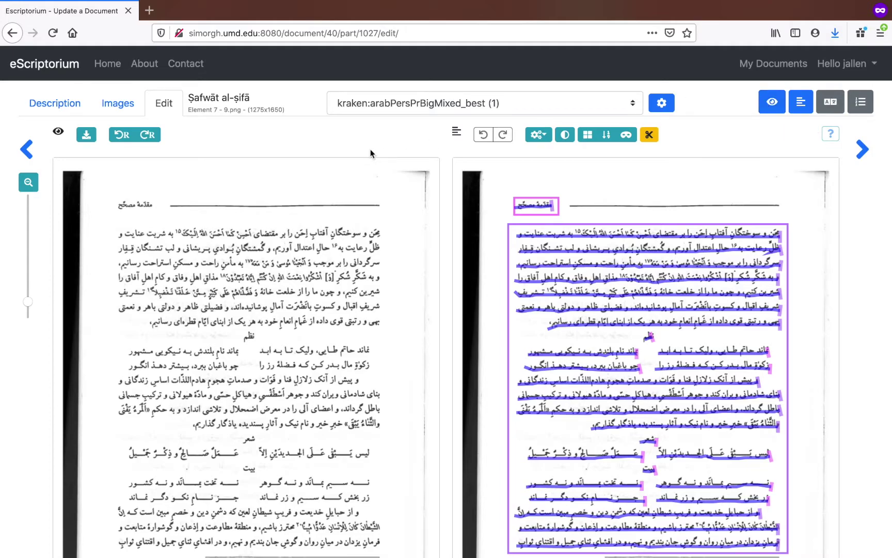
Step: Rotate the page image 90° counterclockwise and rotate it back clockwise
{"action": "left_click", "coordinate": [122, 134]}
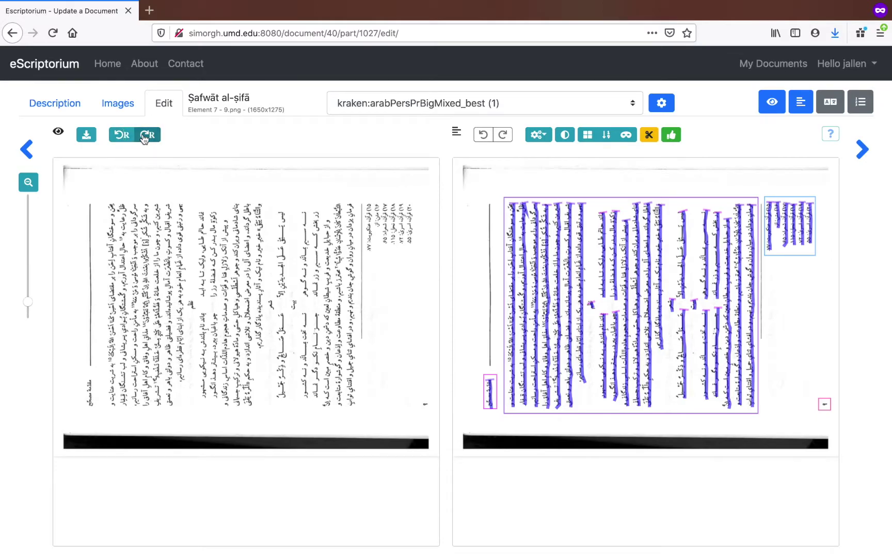
{"action": "left_click", "coordinate": [144, 135]}
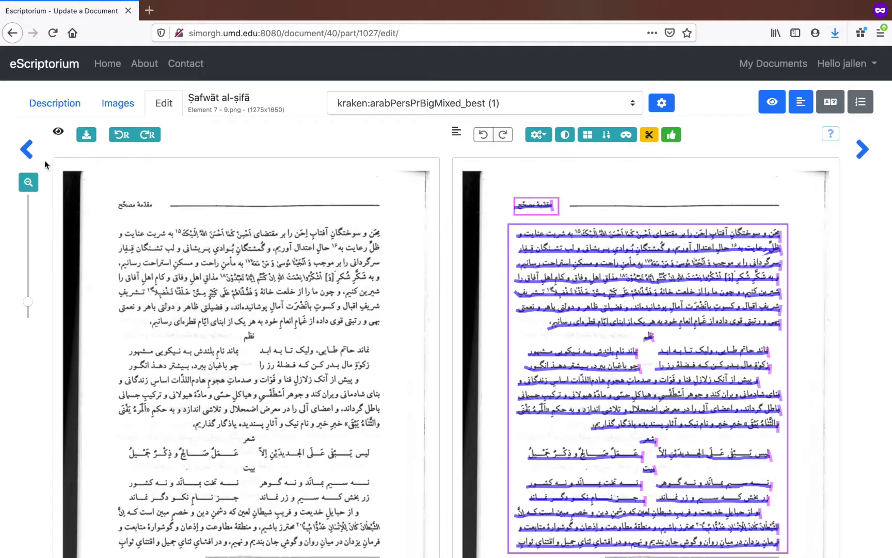
Step: Open the source image 9.png in its own browser tab for viewing and close that tab
{"action": "left_click", "coordinate": [86, 137]}
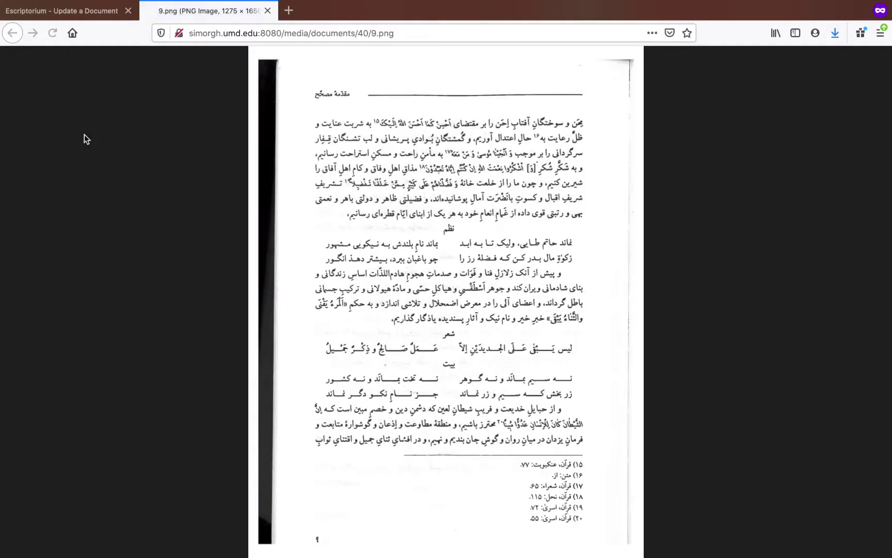
{"action": "left_click", "coordinate": [443, 254]}
{"action": "left_click", "coordinate": [442, 254]}
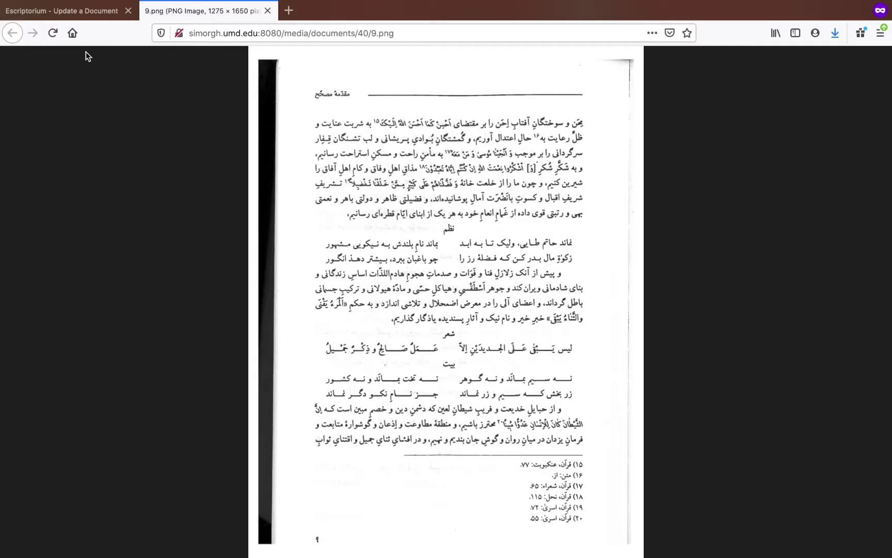
{"action": "left_click", "coordinate": [268, 11]}
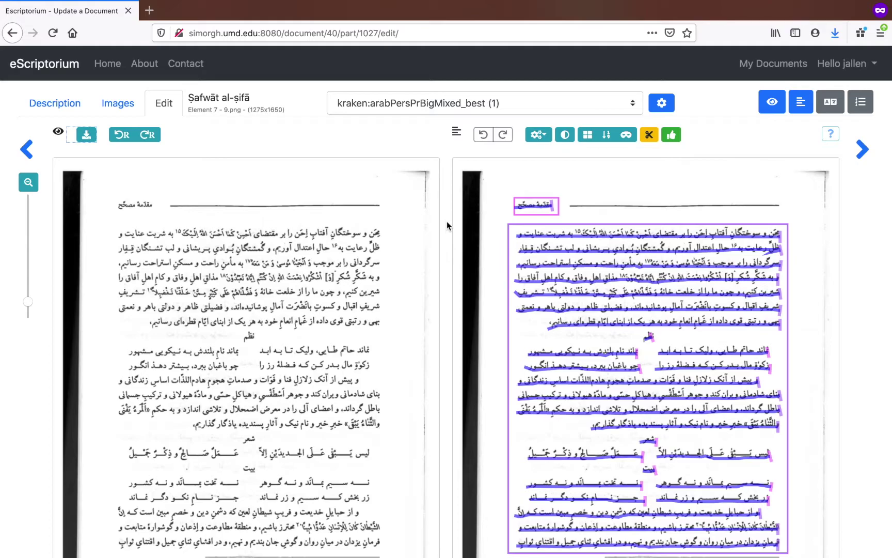
Step: Hide the source image panel and show both the transcription panel and the numbered line-by-line text panel
{"action": "left_click", "coordinate": [772, 100]}
{"action": "left_click", "coordinate": [830, 103]}
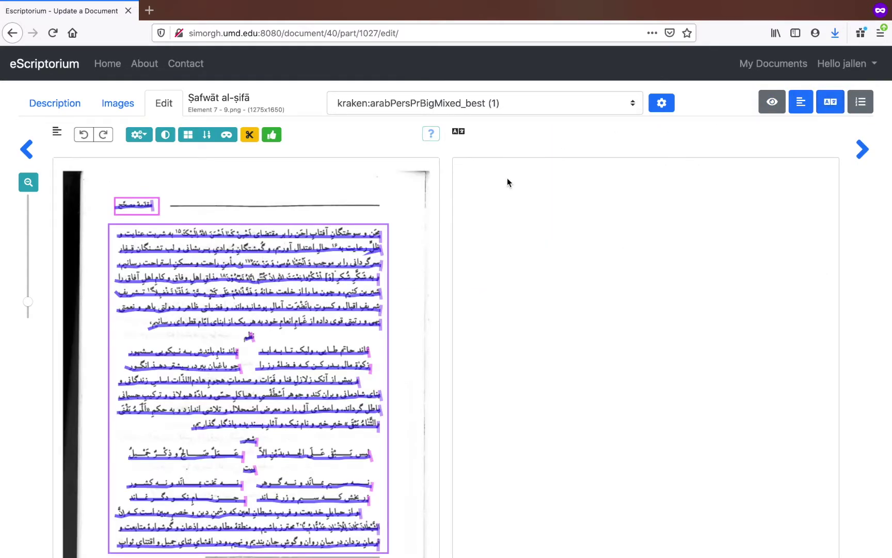
{"action": "left_click", "coordinate": [861, 106]}
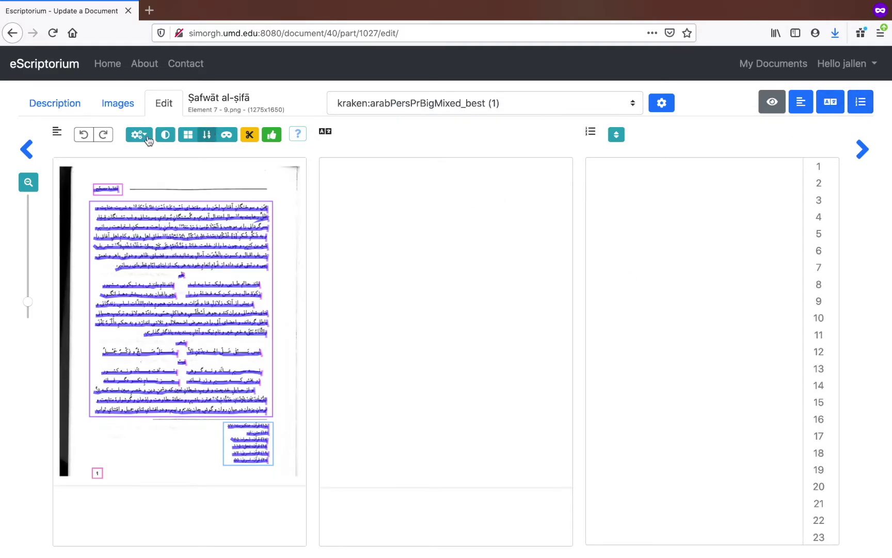
Step: Go to page element 8, 10 (B).png, and hide the transcription panel
{"action": "left_click", "coordinate": [26, 149]}
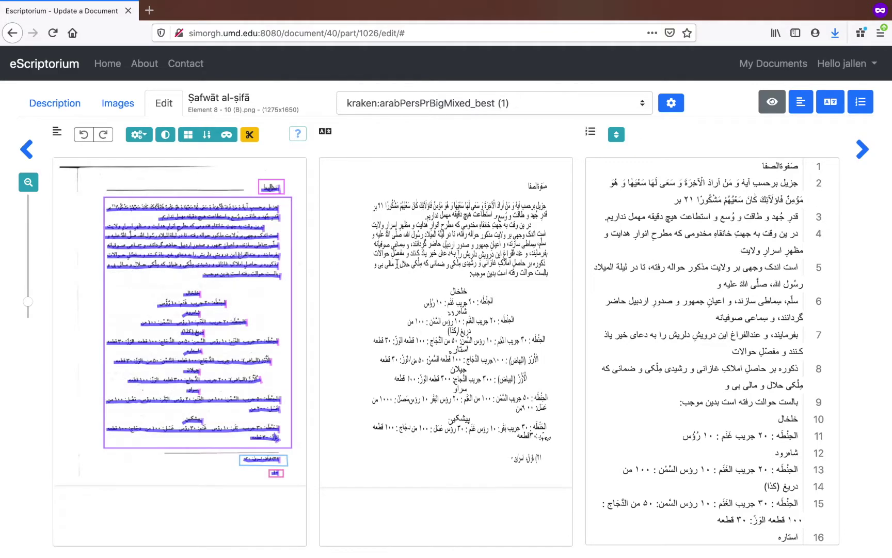
{"action": "left_click", "coordinate": [827, 109]}
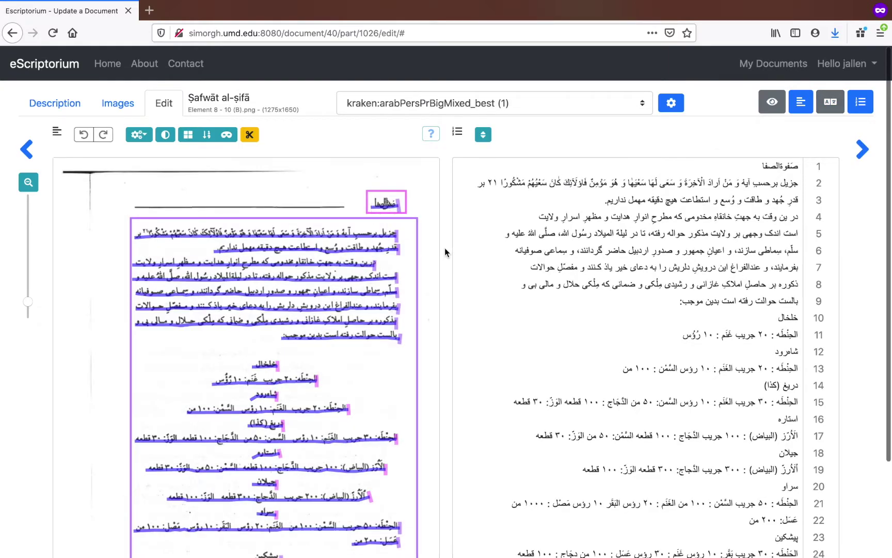
Step: Display the line order numbers on the segmentation to compare them with the numbered text lines
{"action": "scroll", "coordinate": [444, 248], "scroll_direction": "down", "scroll_amount": 1}
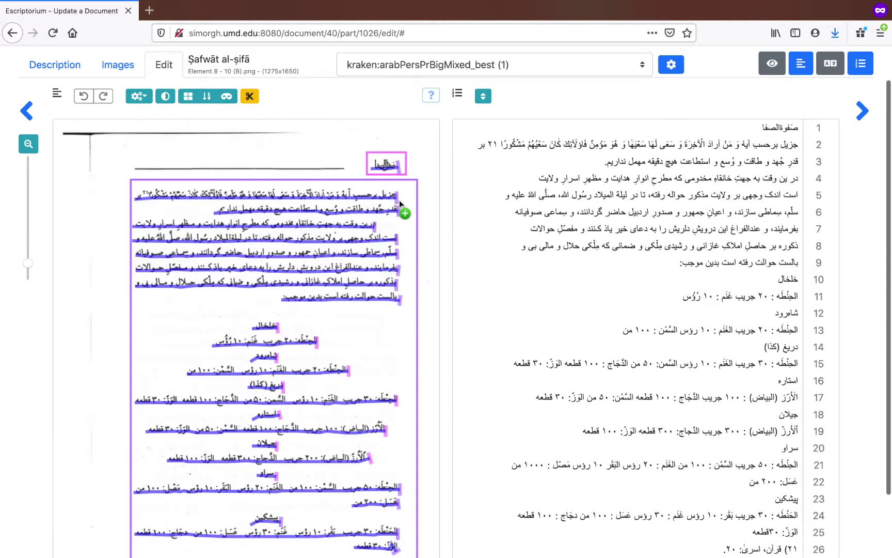
{"action": "left_click", "coordinate": [206, 96]}
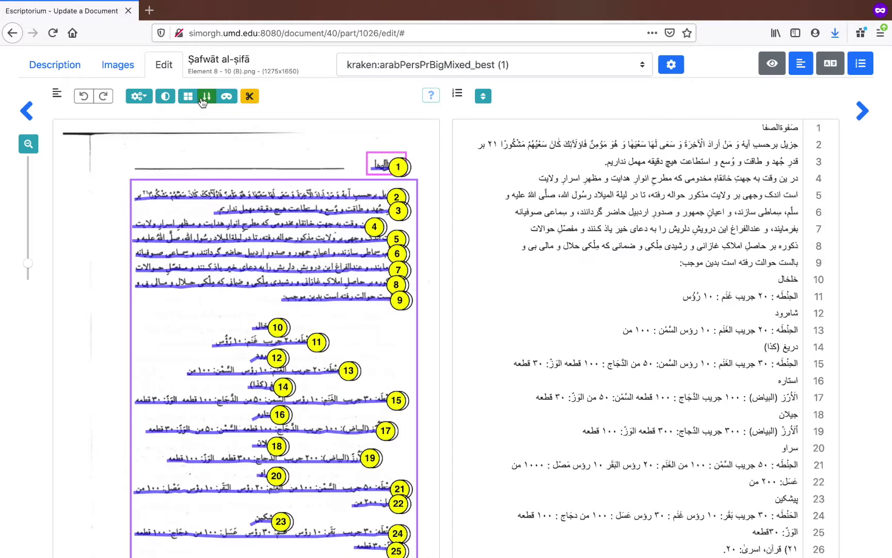
{"action": "scroll", "coordinate": [446, 178], "scroll_direction": "down", "scroll_amount": 1}
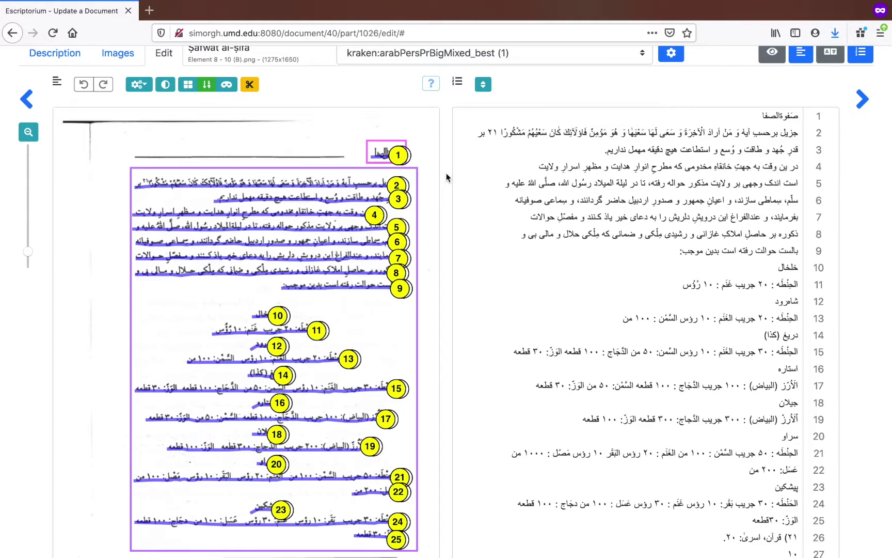
Step: Enable line reordering in the numbered text panel and move the first line below the second
{"action": "scroll", "coordinate": [448, 177], "scroll_direction": "down", "scroll_amount": 2}
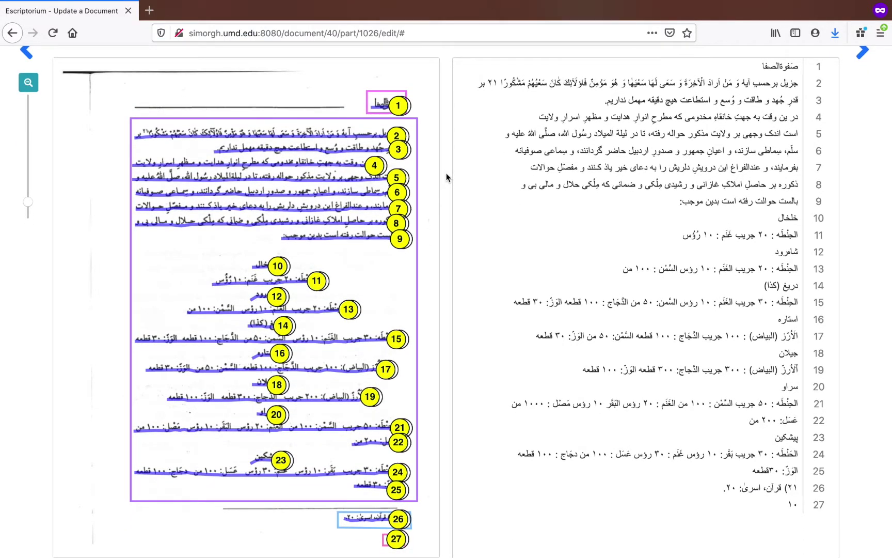
{"action": "scroll", "coordinate": [447, 177], "scroll_direction": "up", "scroll_amount": 2}
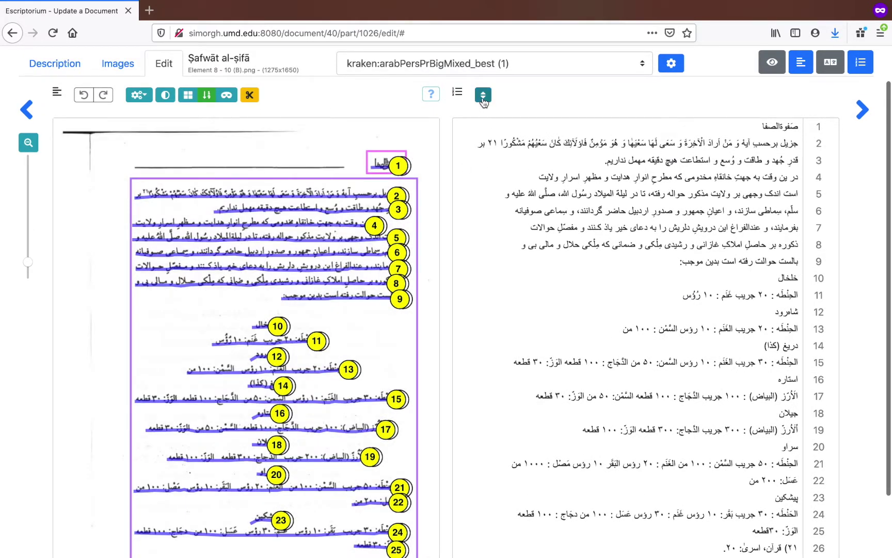
{"action": "left_click", "coordinate": [484, 96]}
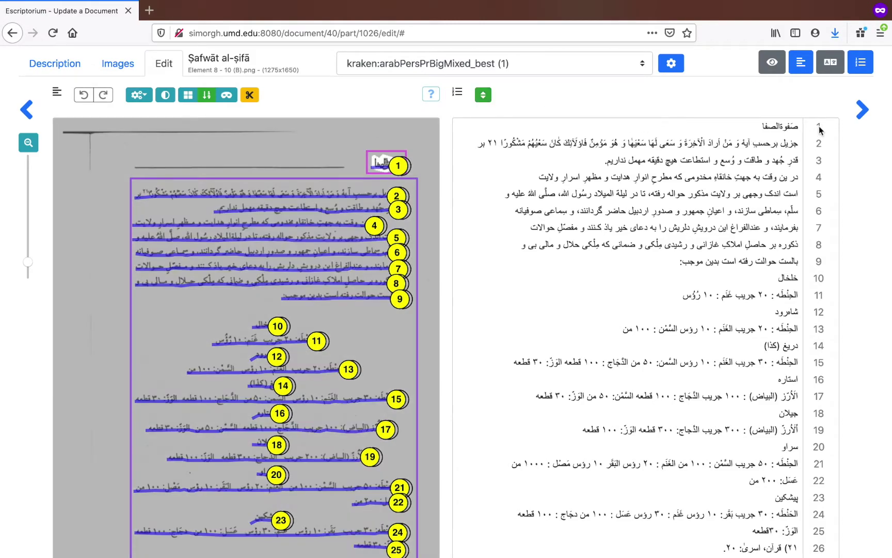
{"action": "left_click_drag", "start_coordinate": [820, 129], "coordinate": [821, 151]}
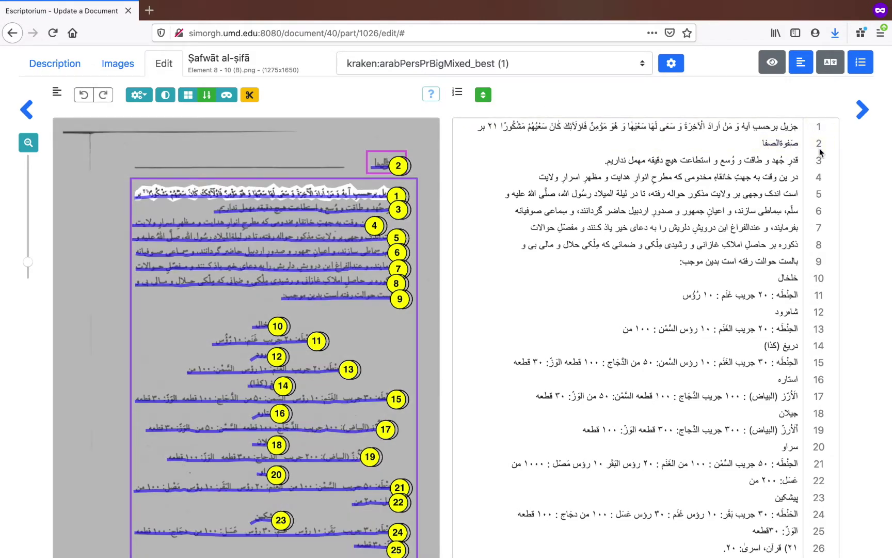
Step: Move the page heading line back to the first position in the line order and pick line 3 without moving it
{"action": "left_click", "coordinate": [818, 149]}
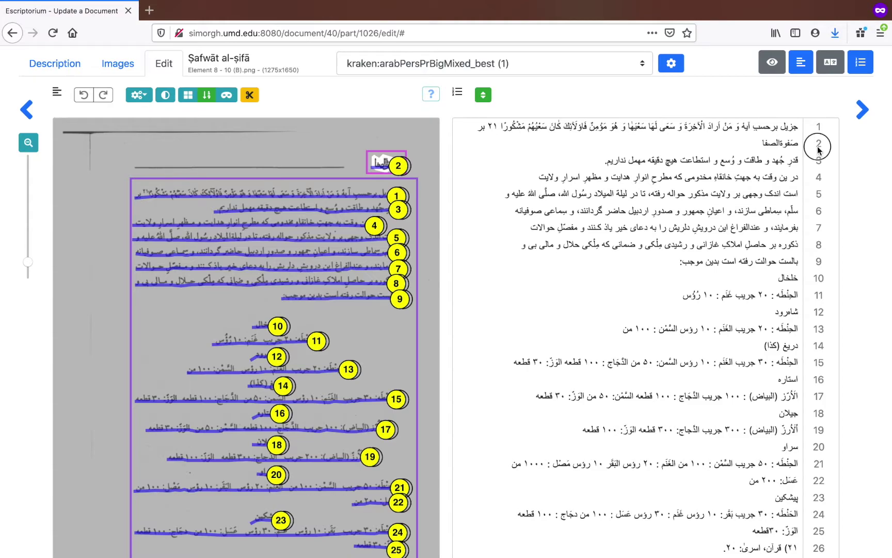
{"action": "left_click_drag", "start_coordinate": [818, 149], "coordinate": [819, 127]}
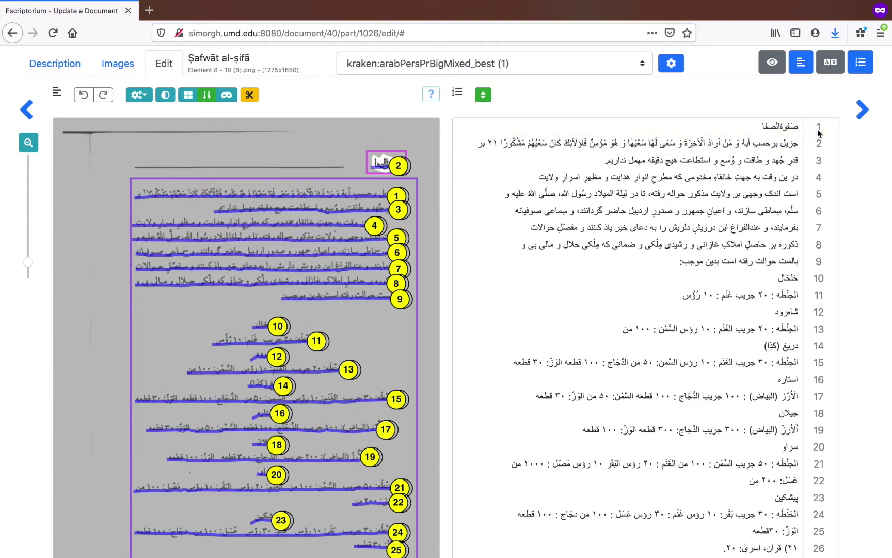
{"action": "left_click", "coordinate": [820, 162]}
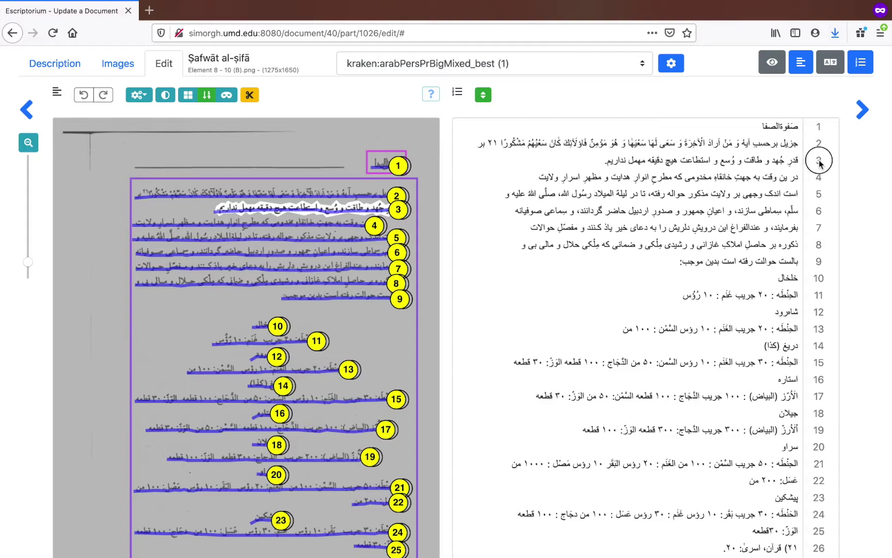
{"action": "mouse_move", "coordinate": [820, 162]}
{"action": "left_mouse_down"}
{"action": "mouse_move", "coordinate": [826, 320]}
{"action": "mouse_move", "coordinate": [821, 149]}
{"action": "mouse_move", "coordinate": [821, 160]}
{"action": "left_mouse_up"}
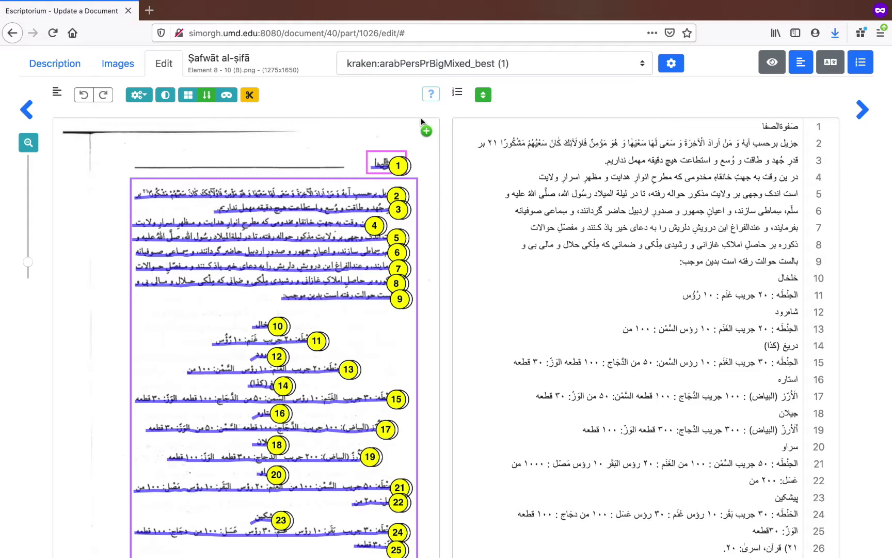
Step: Replace the numbered text panel with the transcription panel and hide the line order numbers on the segmentation
{"action": "left_click", "coordinate": [860, 62]}
{"action": "left_click", "coordinate": [830, 67]}
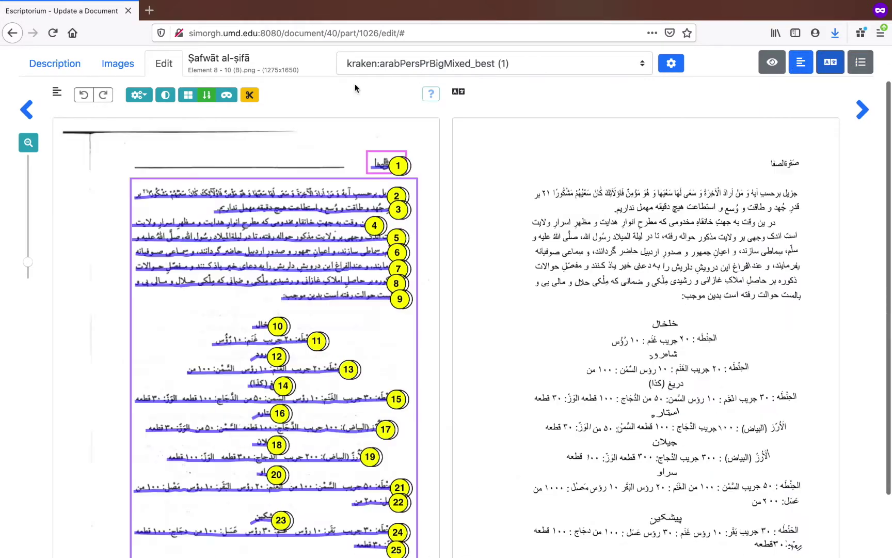
{"action": "left_click", "coordinate": [206, 95]}
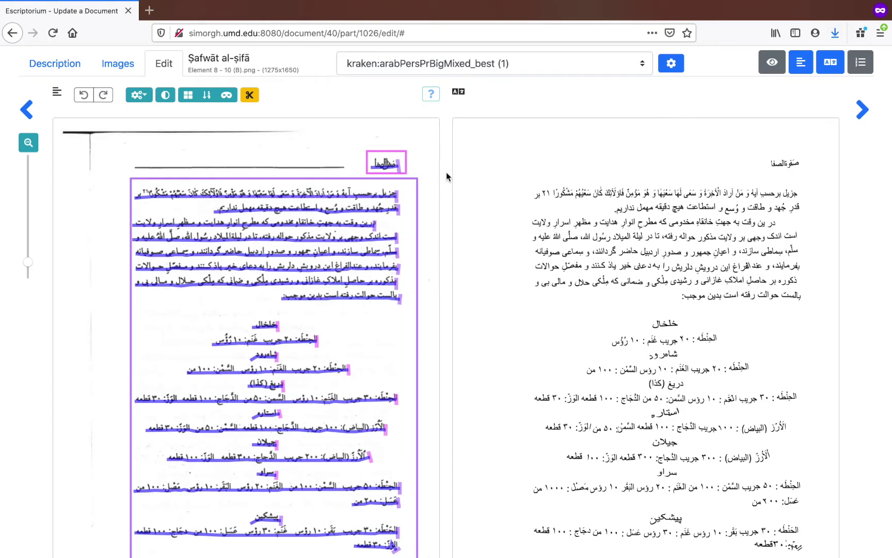
Step: Switch the segmentation to region mode, view the page's colored regions, and open the document description
{"action": "left_click", "coordinate": [188, 98]}
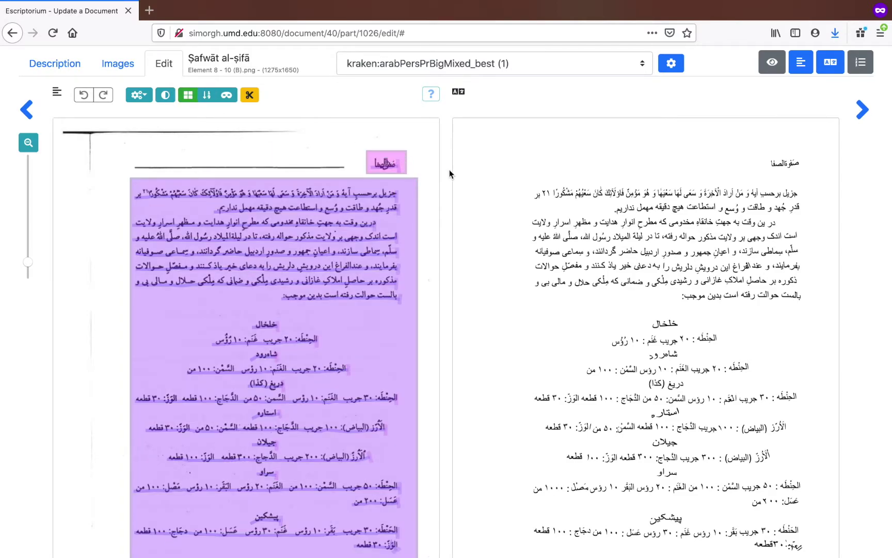
{"action": "scroll", "coordinate": [449, 170], "scroll_direction": "down", "scroll_amount": 3}
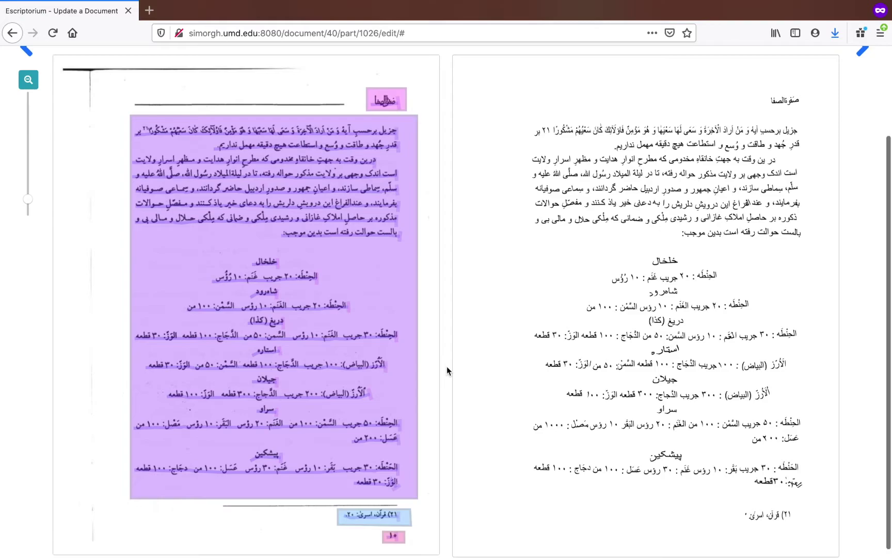
{"action": "scroll", "coordinate": [447, 366], "scroll_direction": "up", "scroll_amount": 3}
{"action": "left_click", "coordinate": [55, 71]}
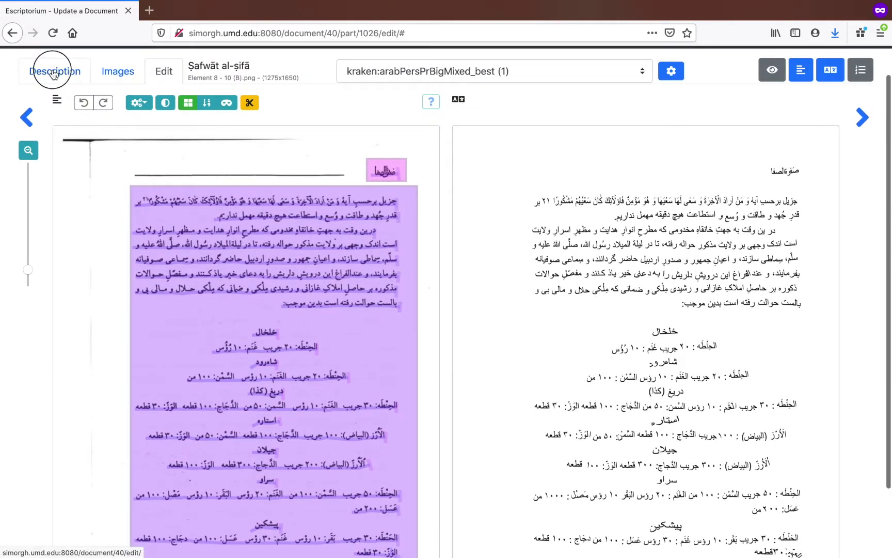
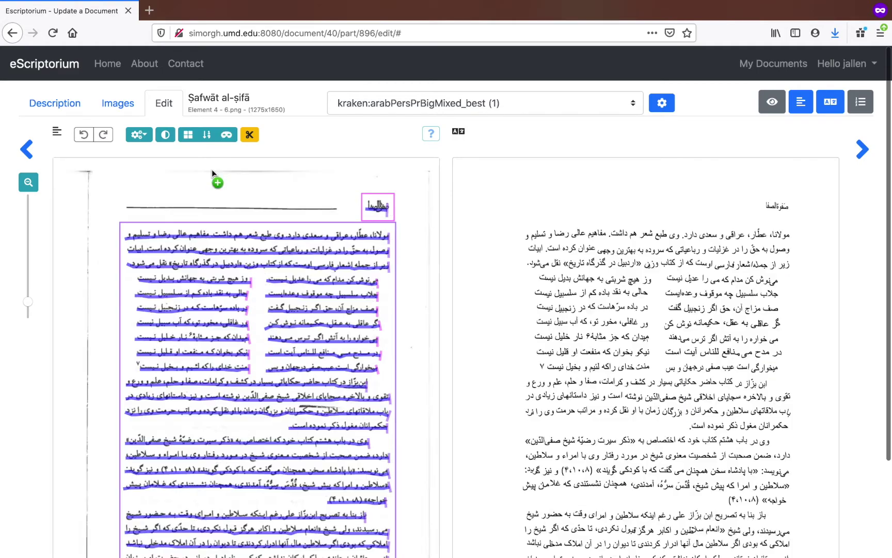
Step: View the regions of page element 4, 6.png, in region mode, and return the segmentation to line mode
{"action": "left_click", "coordinate": [184, 135]}
{"action": "scroll", "coordinate": [446, 207], "scroll_direction": "down", "scroll_amount": 3}
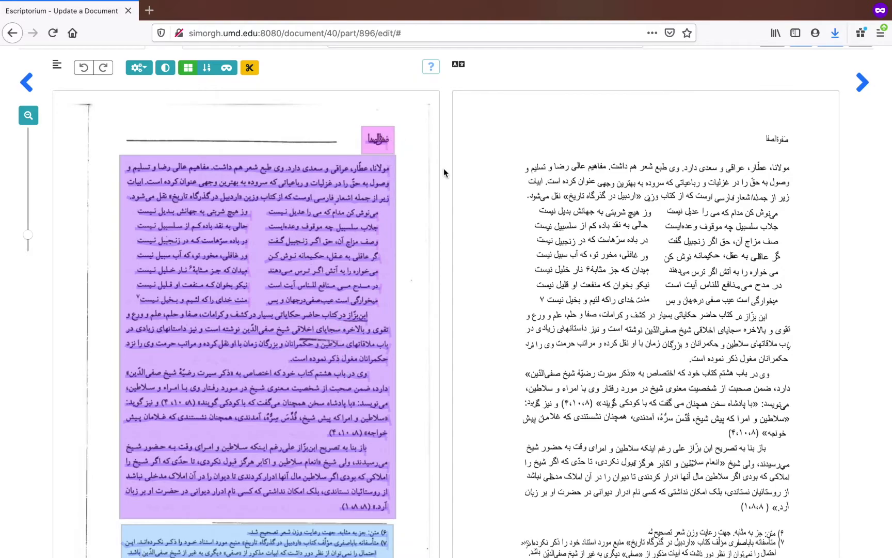
{"action": "scroll", "coordinate": [445, 173], "scroll_direction": "down", "scroll_amount": 2}
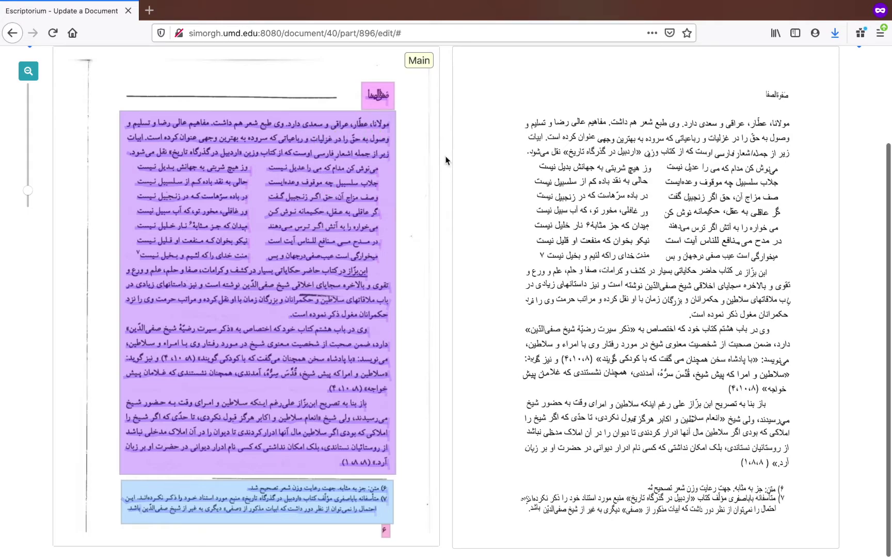
{"action": "scroll", "coordinate": [446, 159], "scroll_direction": "up", "scroll_amount": 3}
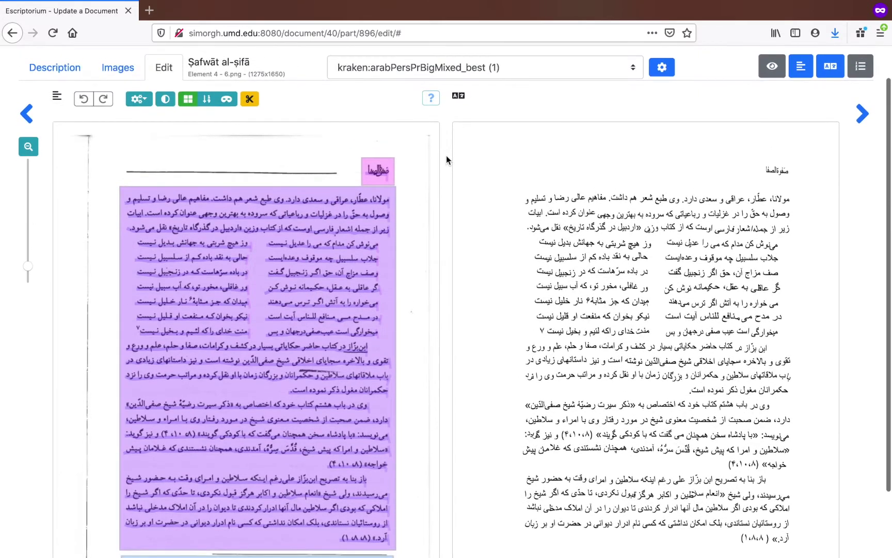
{"action": "left_click", "coordinate": [190, 100]}
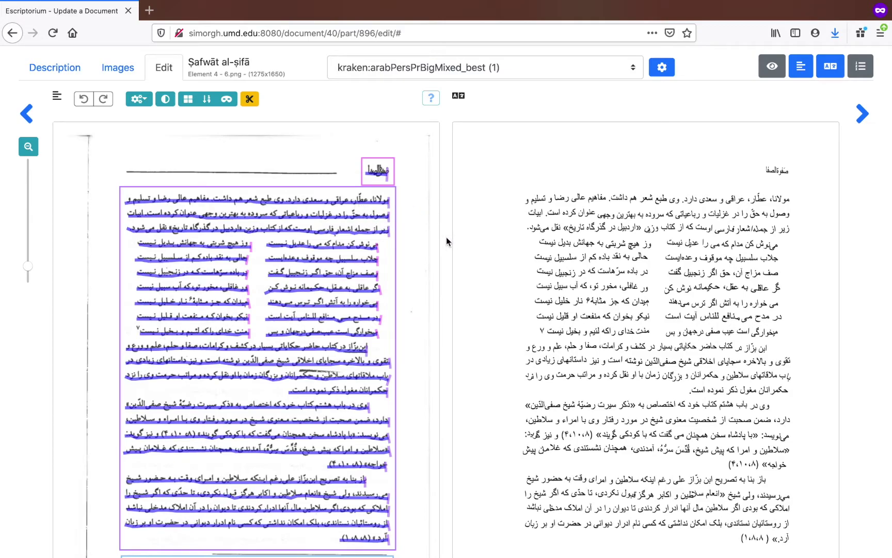
Step: Check the region and line types in the document description and open page image 34.png for editing
{"action": "left_click", "coordinate": [49, 68]}
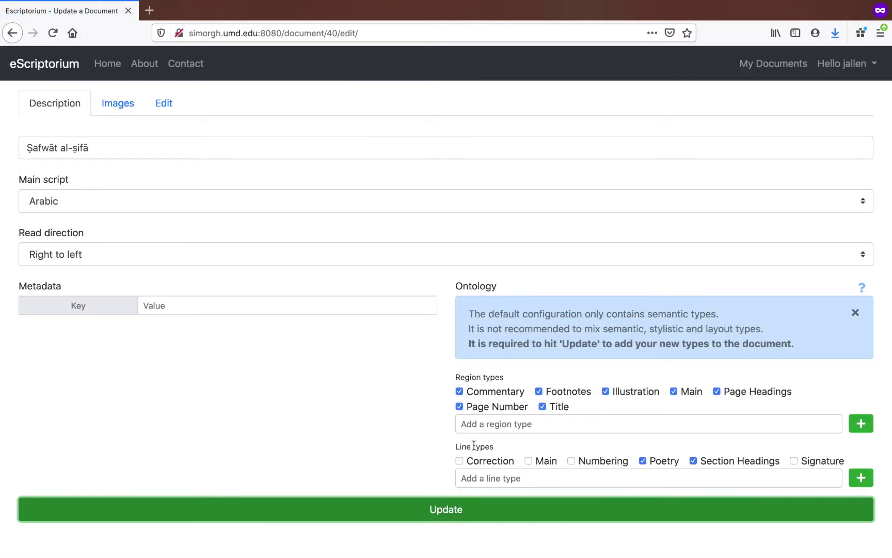
{"action": "left_click", "coordinate": [114, 110]}
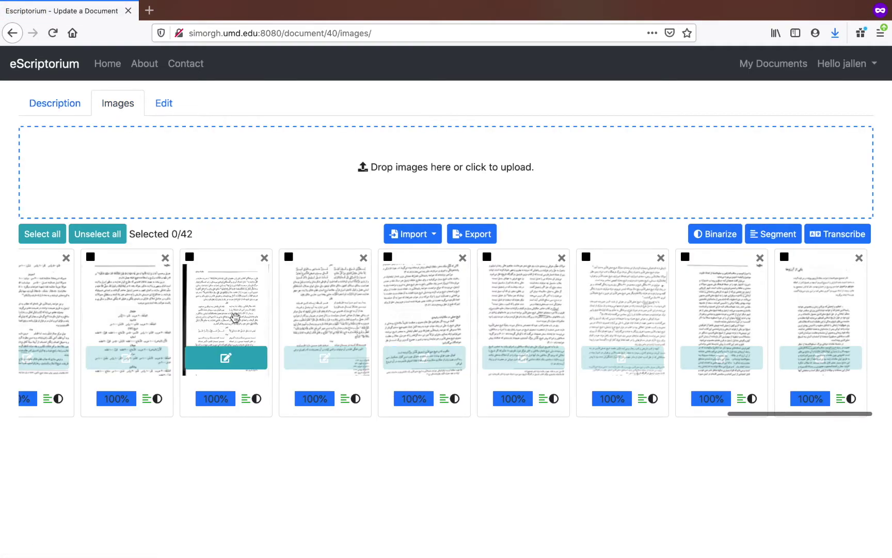
{"action": "scroll", "coordinate": [233, 315], "scroll_direction": "left", "scroll_amount": 10}
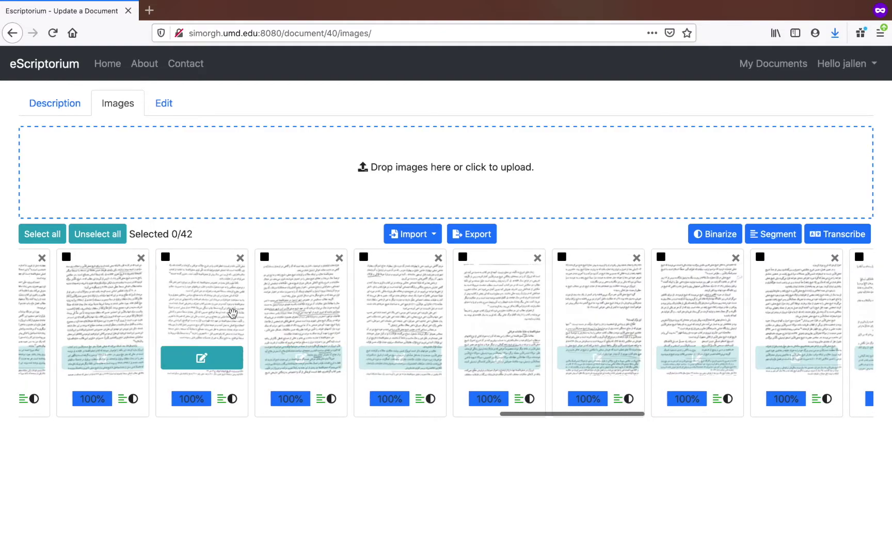
{"action": "scroll", "coordinate": [233, 313], "scroll_direction": "left", "scroll_amount": 10}
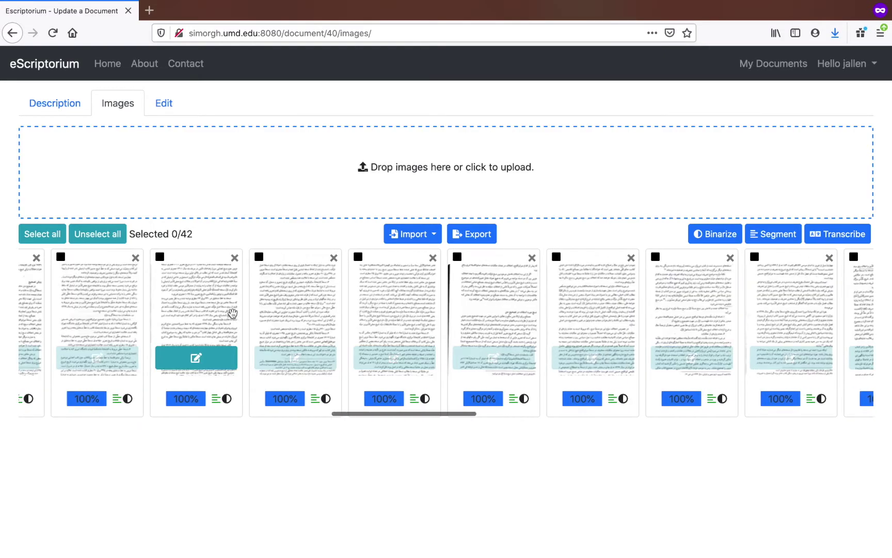
{"action": "scroll", "coordinate": [233, 313], "scroll_direction": "left", "scroll_amount": 10}
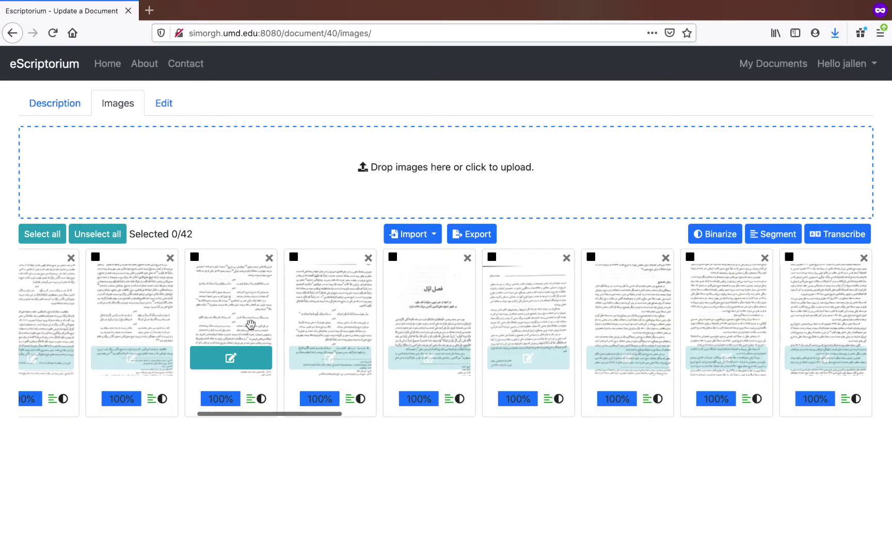
{"action": "left_click", "coordinate": [226, 357]}
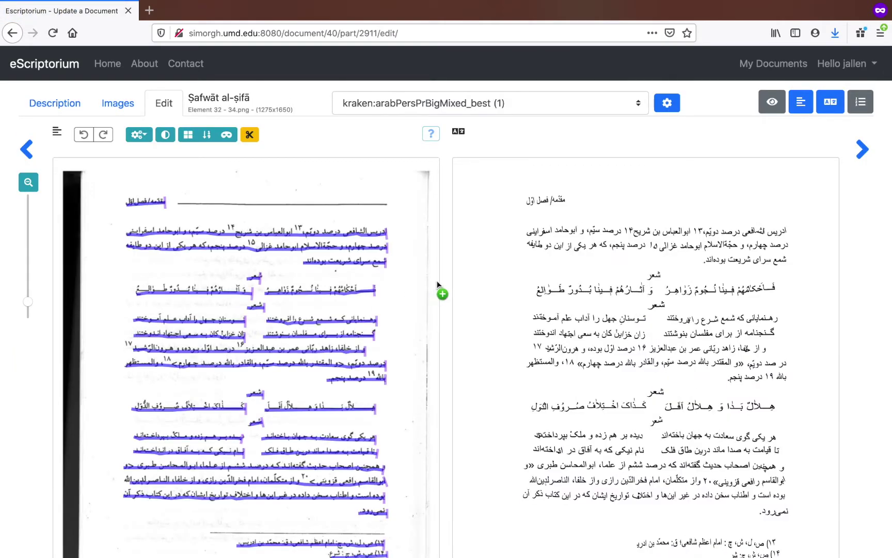
Step: Switch to region mode, draw a region around the page's heading text, and set its type to Page Headings
{"action": "left_click", "coordinate": [189, 137]}
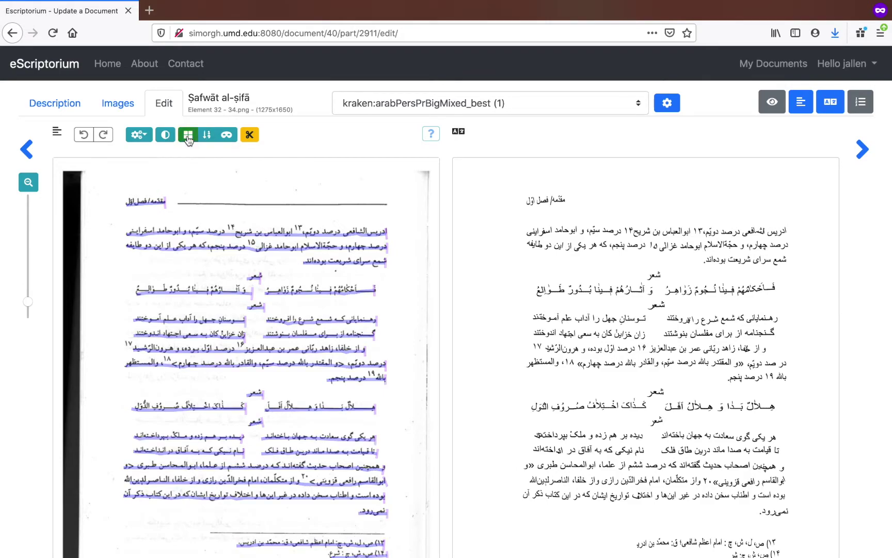
{"action": "scroll", "coordinate": [447, 185], "scroll_direction": "down", "scroll_amount": 3}
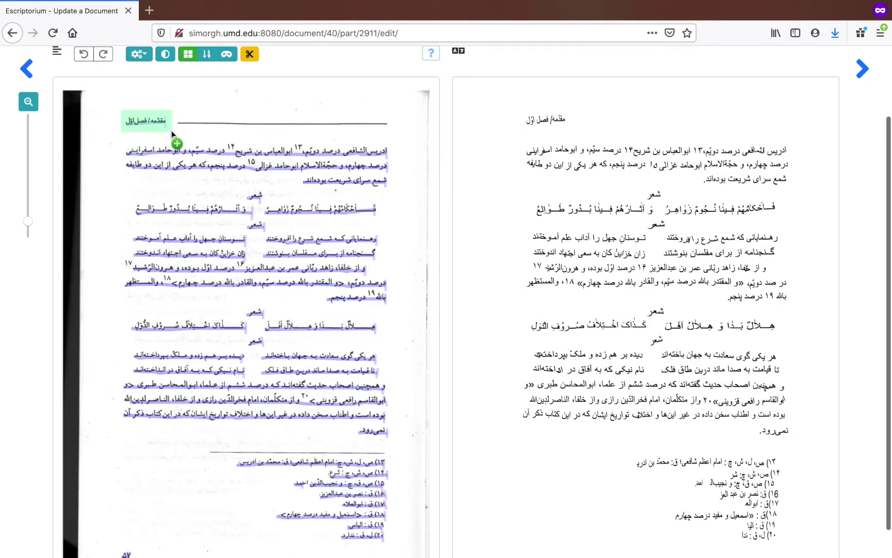
{"action": "left_click", "coordinate": [138, 120]}
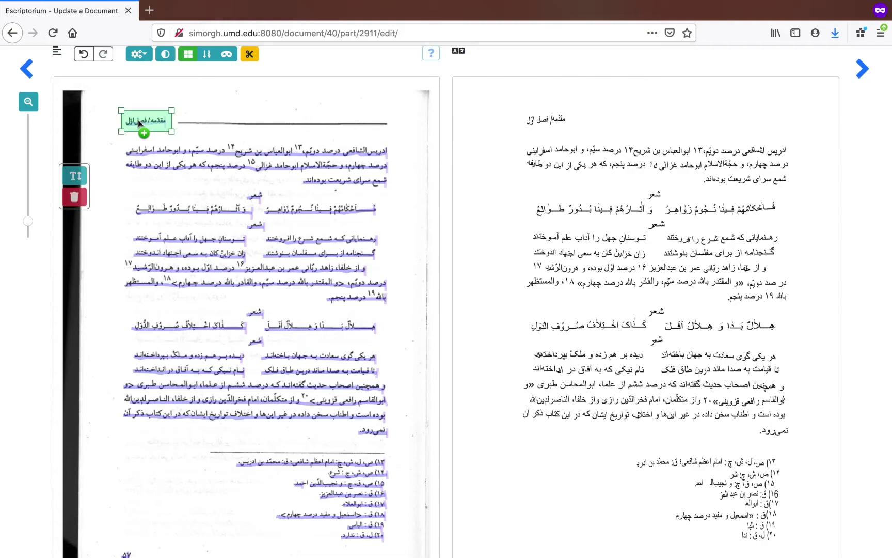
{"action": "left_click", "coordinate": [75, 176]}
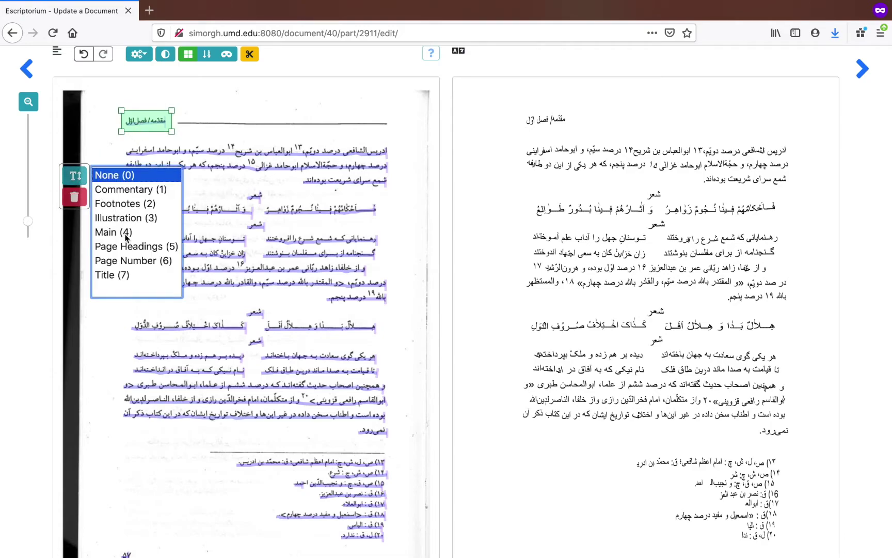
{"action": "left_click", "coordinate": [128, 247]}
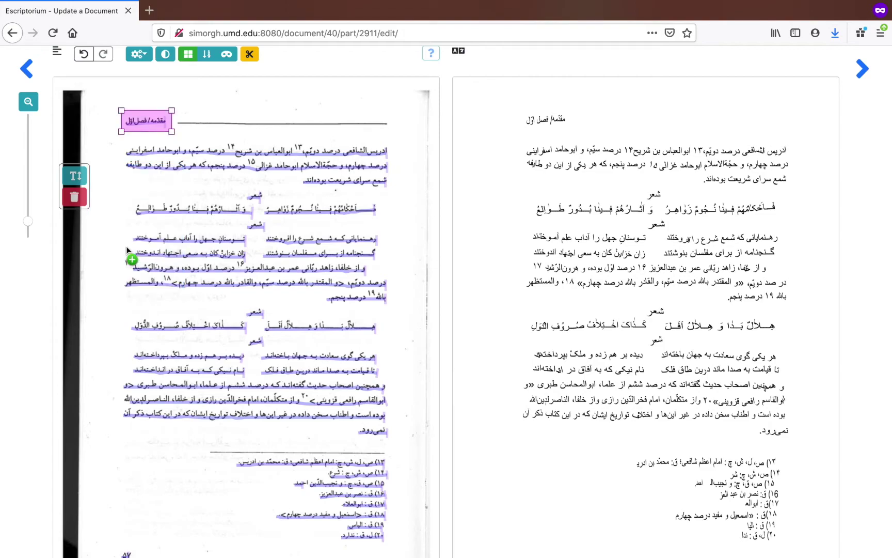
Step: Draw a region around the whole main text block and set its type to Main
{"action": "left_click", "coordinate": [125, 147]}
{"action": "left_click_drag", "start_coordinate": [120, 139], "coordinate": [391, 443]}
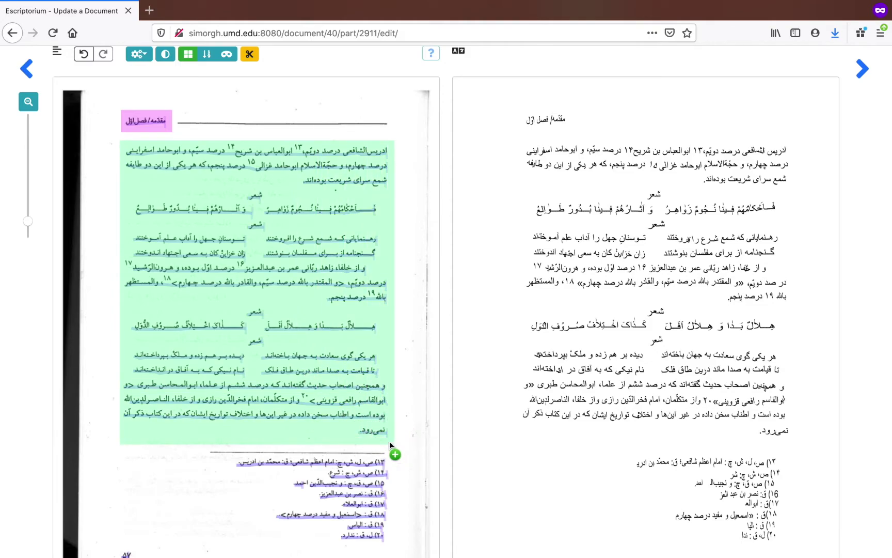
{"action": "left_click", "coordinate": [275, 309]}
{"action": "left_click", "coordinate": [72, 178]}
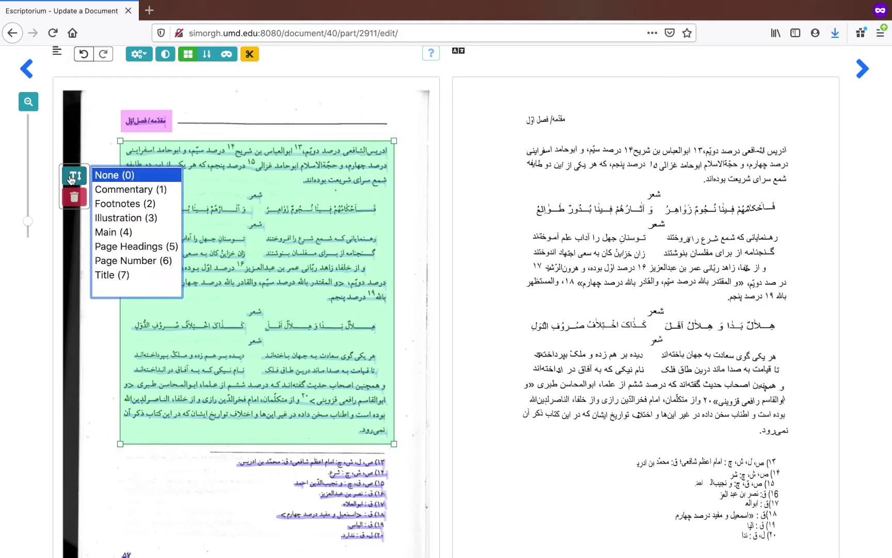
{"action": "left_click", "coordinate": [109, 231]}
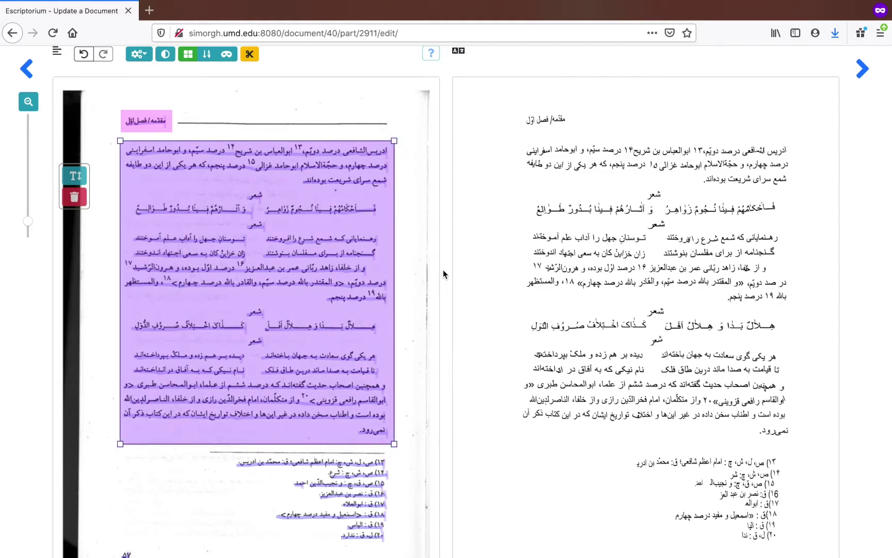
Step: Draw a region around the footnotes below the main text and set its type to Footnotes
{"action": "left_click", "coordinate": [444, 267]}
{"action": "scroll", "coordinate": [444, 268], "scroll_direction": "down", "scroll_amount": 1}
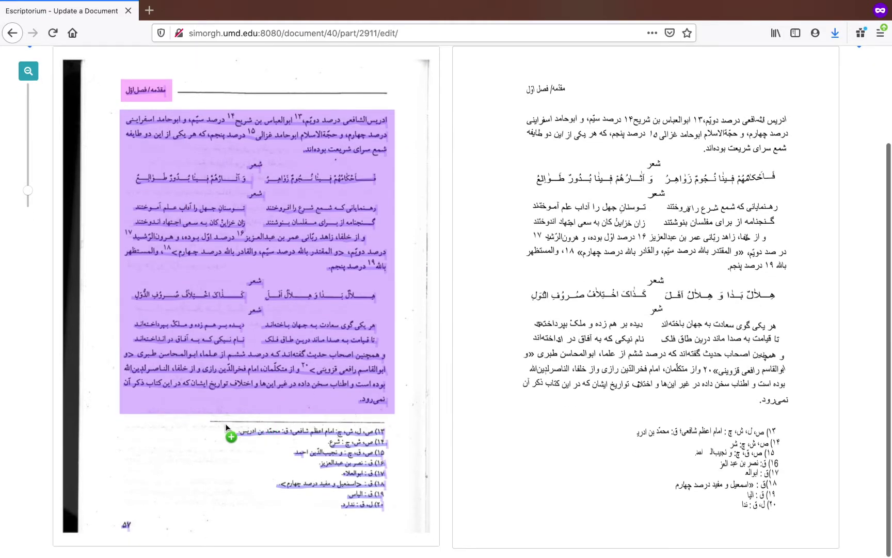
{"action": "left_click_drag", "start_coordinate": [226, 422], "coordinate": [394, 516]}
{"action": "left_click", "coordinate": [75, 175]}
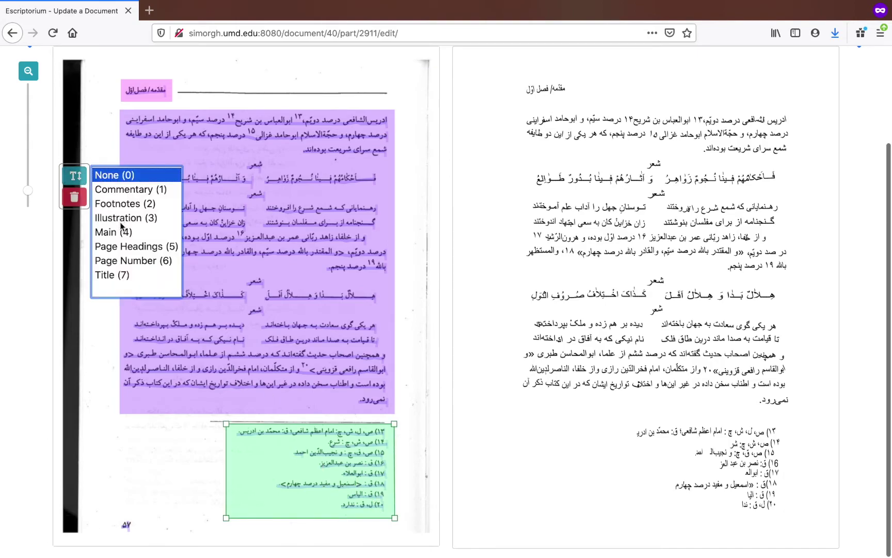
{"action": "left_click", "coordinate": [124, 203]}
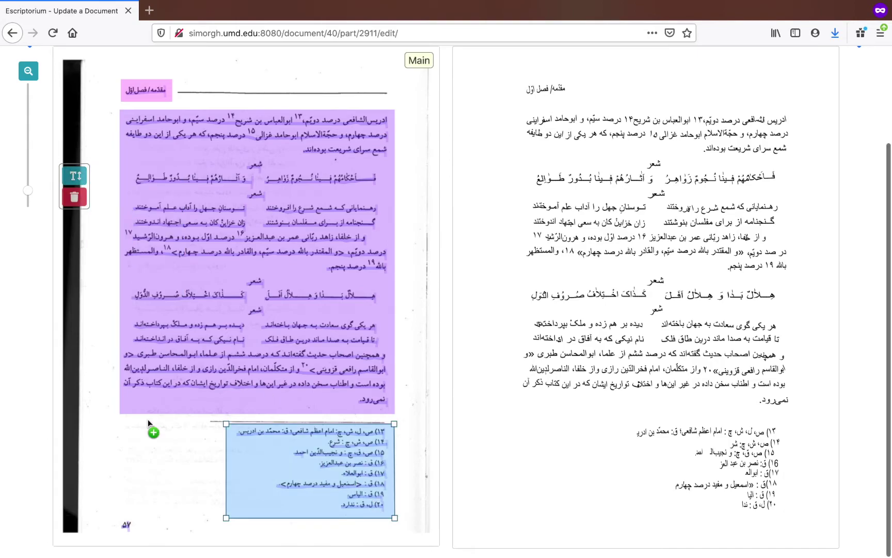
Step: Draw a region around the page number below the text and set its type to Page Number
{"action": "left_click", "coordinate": [118, 517]}
{"action": "left_click", "coordinate": [125, 519]}
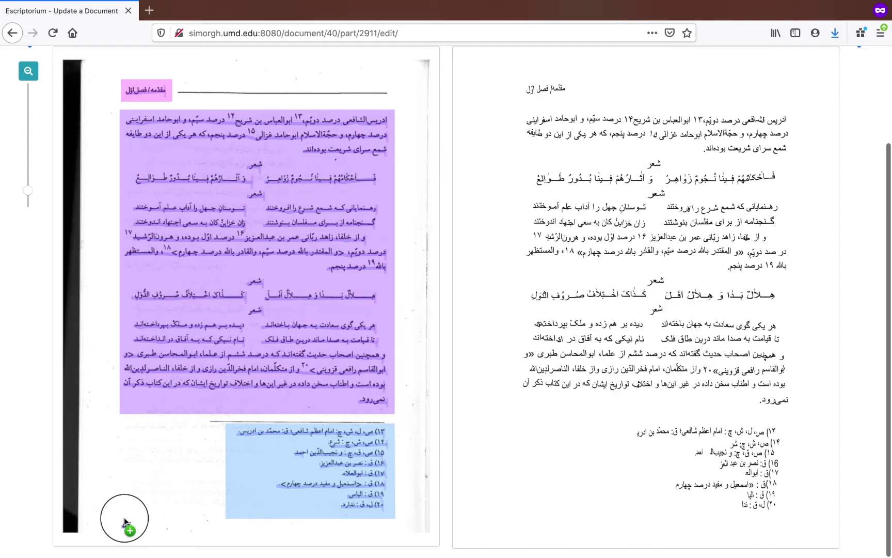
{"action": "left_click", "coordinate": [126, 527]}
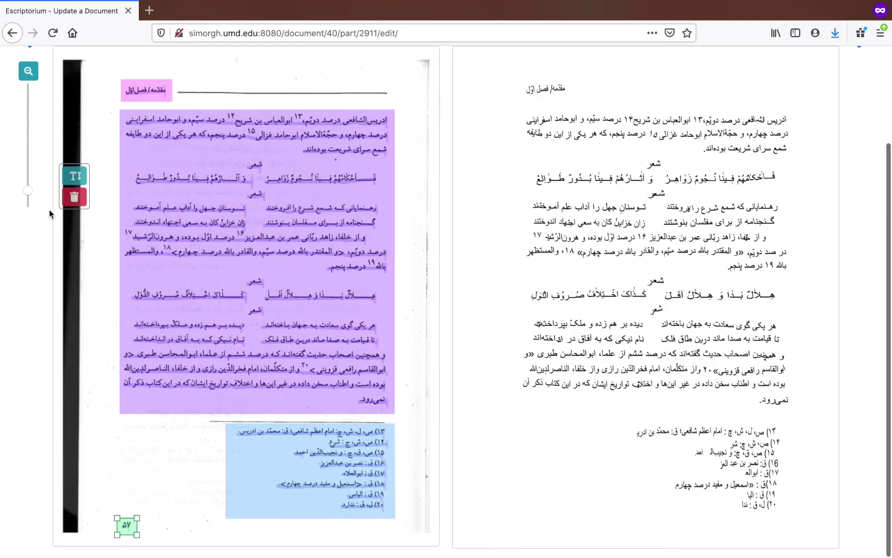
{"action": "left_click", "coordinate": [76, 177]}
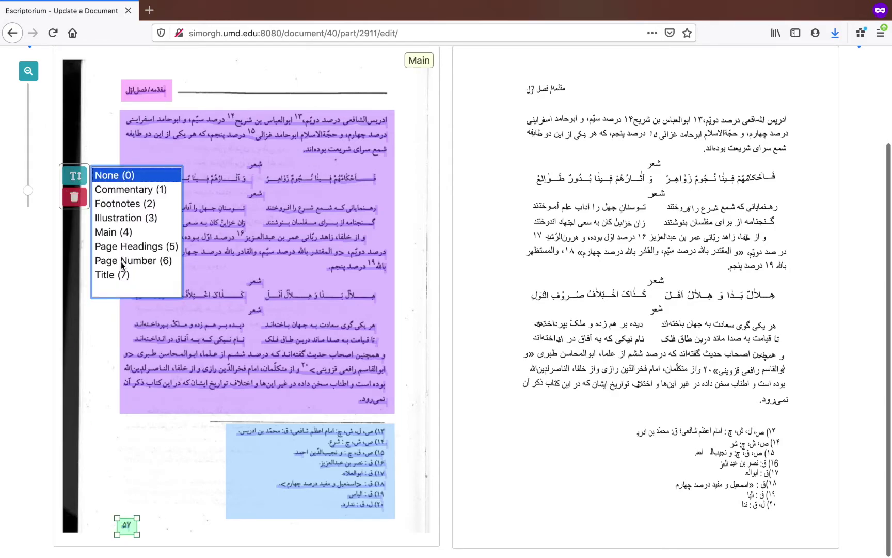
{"action": "left_click", "coordinate": [120, 262]}
{"action": "left_click", "coordinate": [449, 216]}
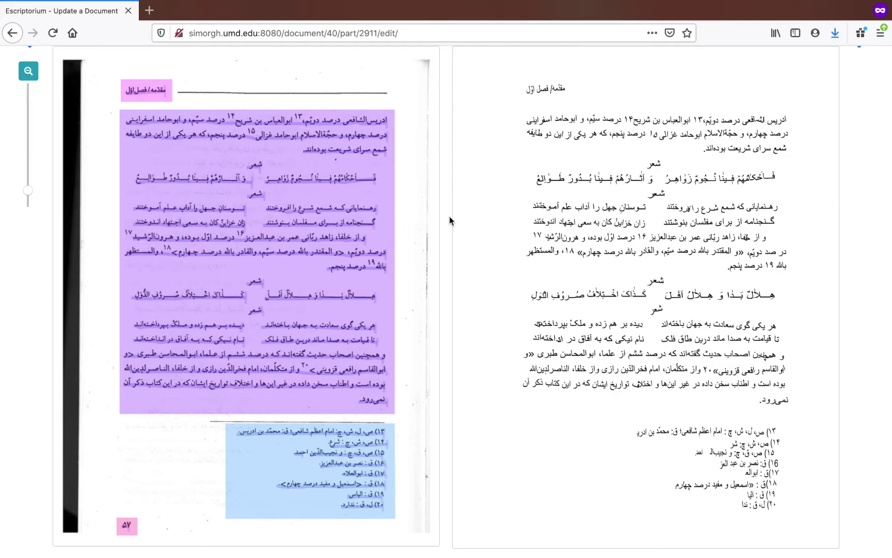
Step: Leave region mode and return the segmentation panel to line editing
{"action": "scroll", "coordinate": [448, 216], "scroll_direction": "up", "scroll_amount": 3}
{"action": "scroll", "coordinate": [438, 232], "scroll_direction": "down", "scroll_amount": 1}
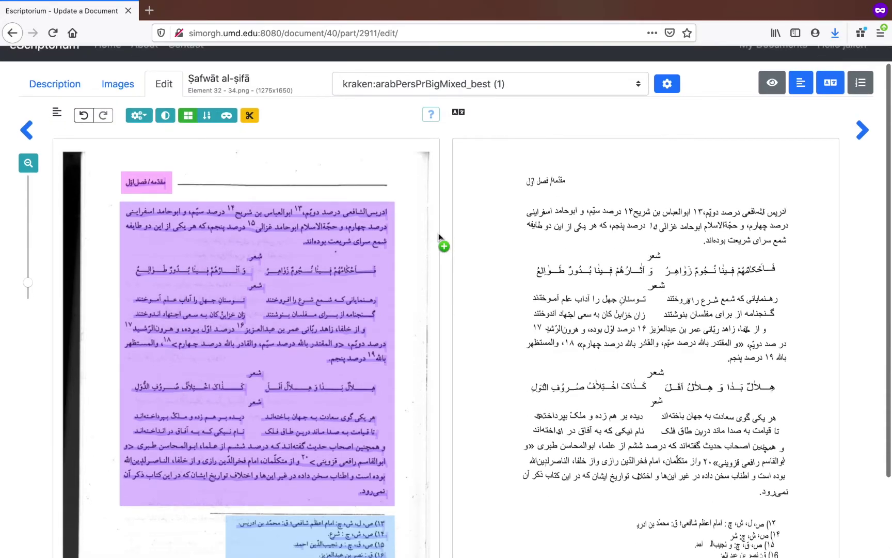
{"action": "scroll", "coordinate": [437, 233], "scroll_direction": "down", "scroll_amount": 1}
{"action": "left_click", "coordinate": [187, 115]}
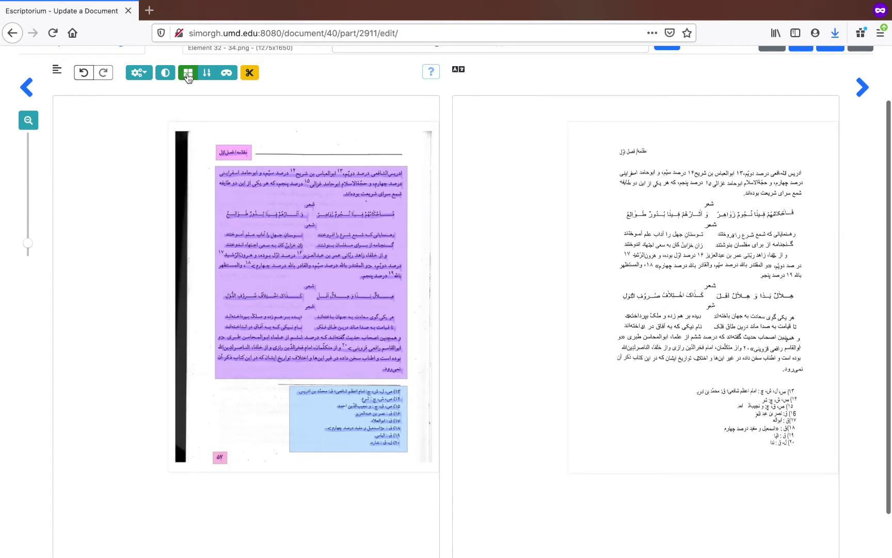
{"action": "left_click", "coordinate": [187, 75]}
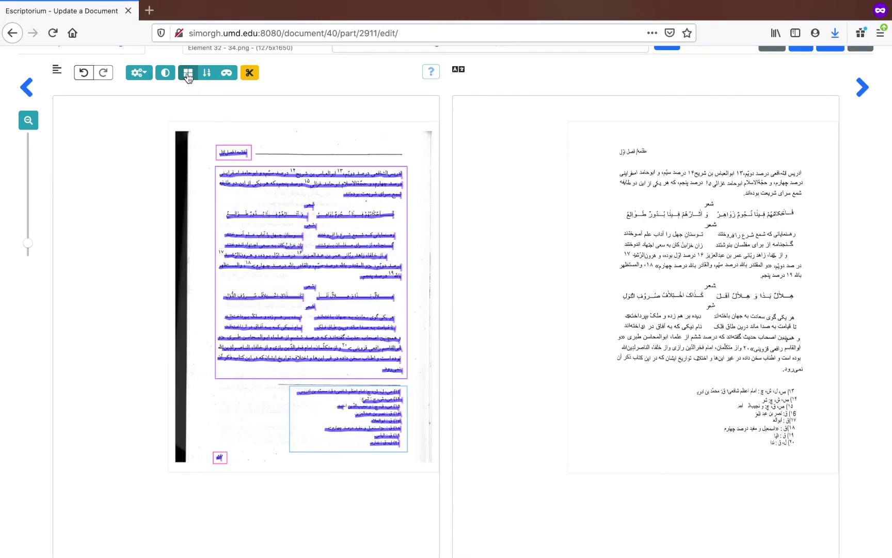
{"action": "left_click", "coordinate": [53, 32]}
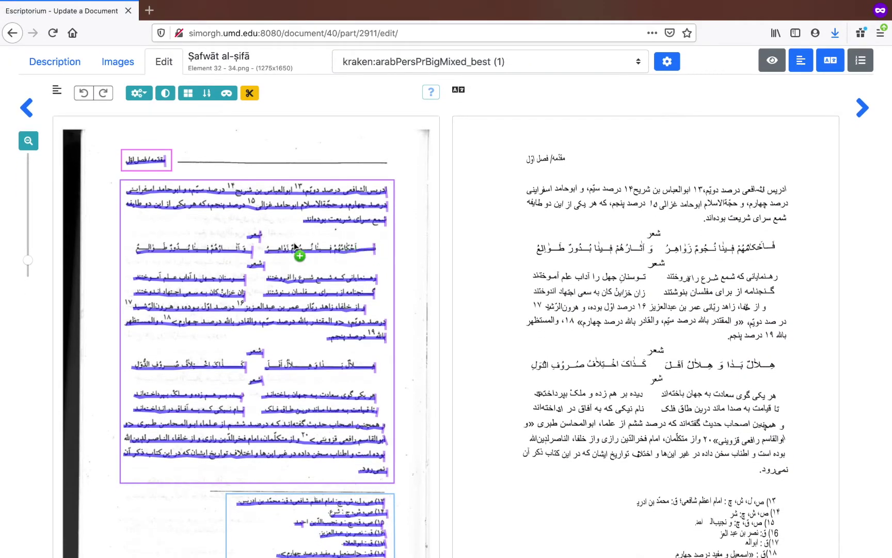
Step: Select the short line above the first verse together with the half-verse line just beneath it
{"action": "left_click", "coordinate": [252, 242]}
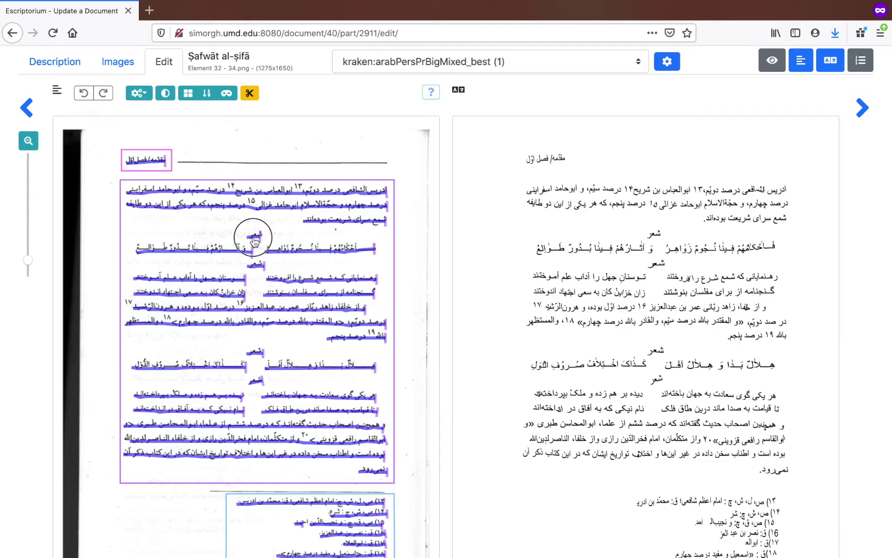
{"action": "left_click", "coordinate": [233, 253], "text": "shift"}
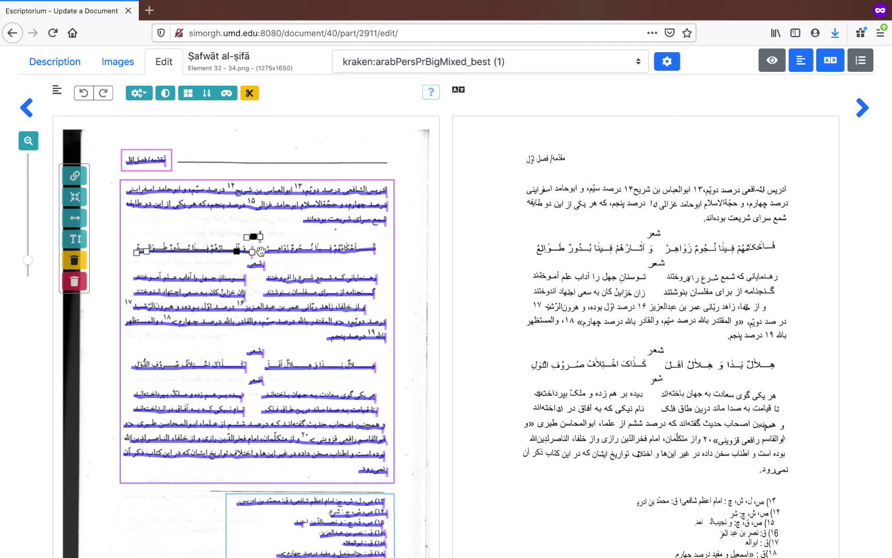
{"action": "left_click", "coordinate": [214, 254]}
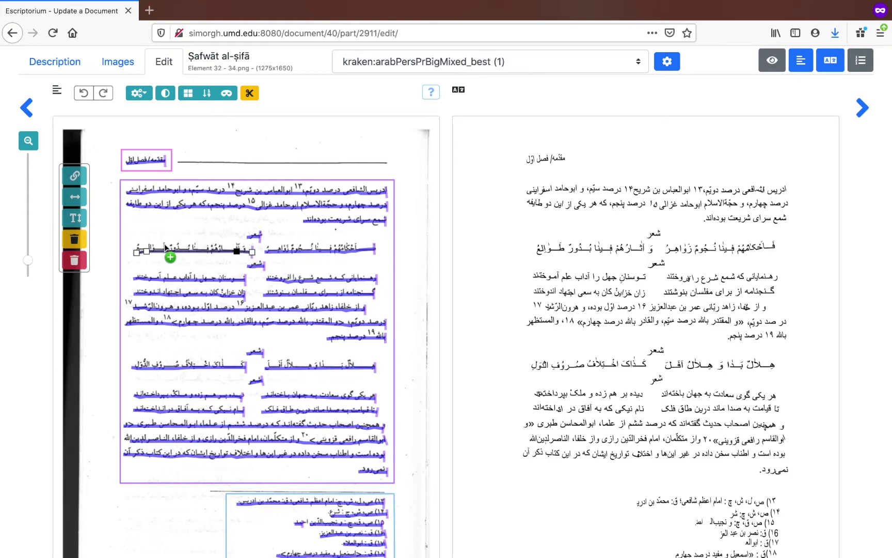
Step: Box-select all lines of the first poetry passage, open their line type choices, and clear the selection without assigning a type
{"action": "left_click_drag", "start_coordinate": [137, 223], "coordinate": [378, 295]}
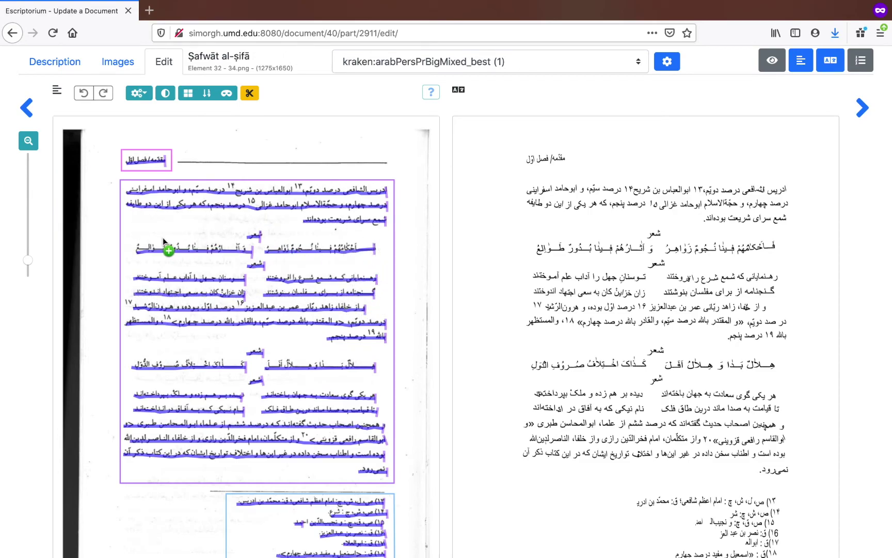
{"action": "left_click_drag", "start_coordinate": [127, 220], "coordinate": [383, 305]}
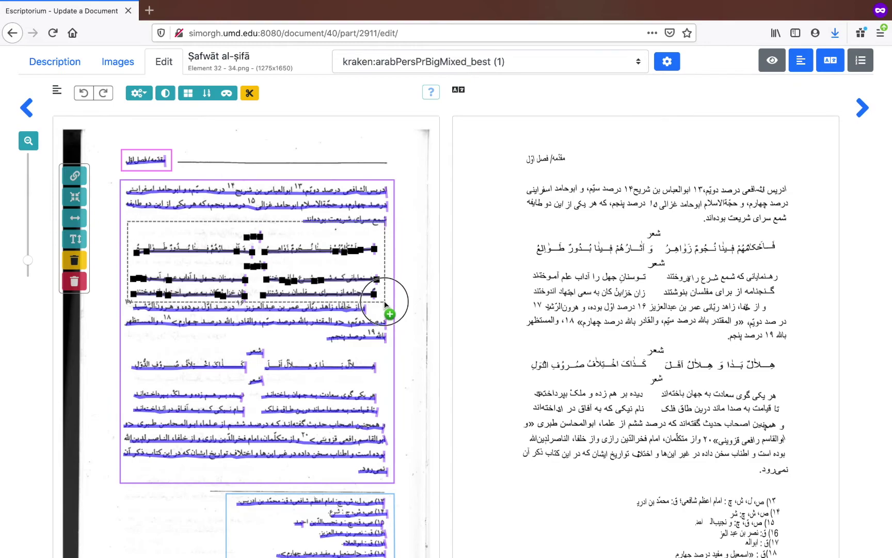
{"action": "left_click", "coordinate": [76, 242]}
{"action": "left_click", "coordinate": [110, 249]}
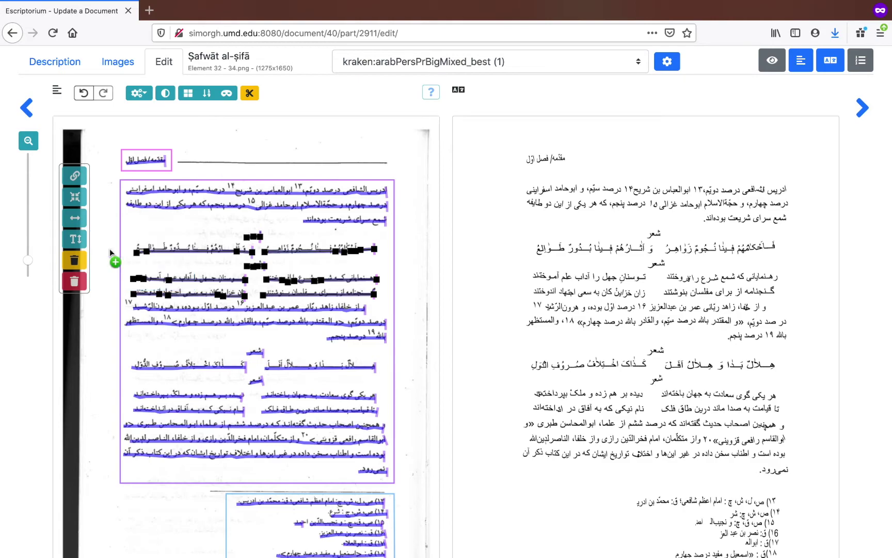
{"action": "left_click", "coordinate": [437, 305]}
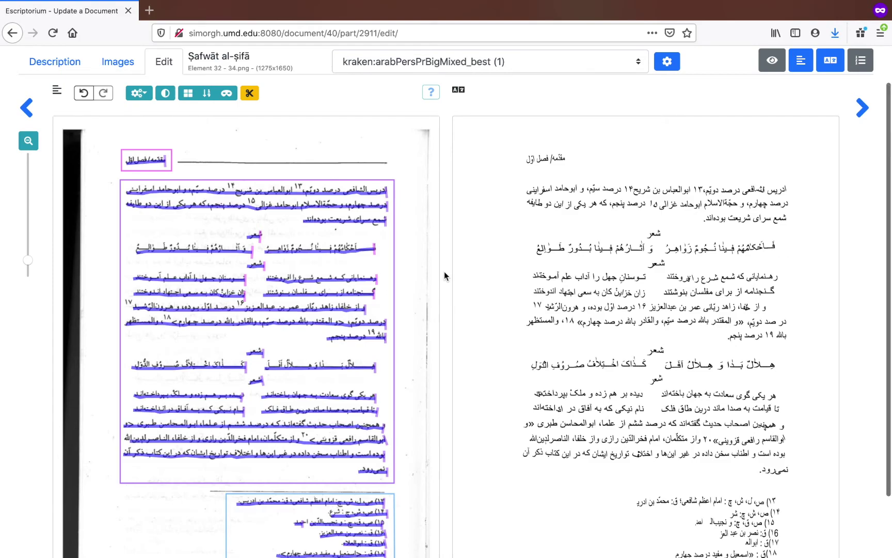
{"action": "scroll", "coordinate": [444, 276], "scroll_direction": "down", "scroll_amount": 1}
{"action": "scroll", "coordinate": [444, 274], "scroll_direction": "down", "scroll_amount": 2}
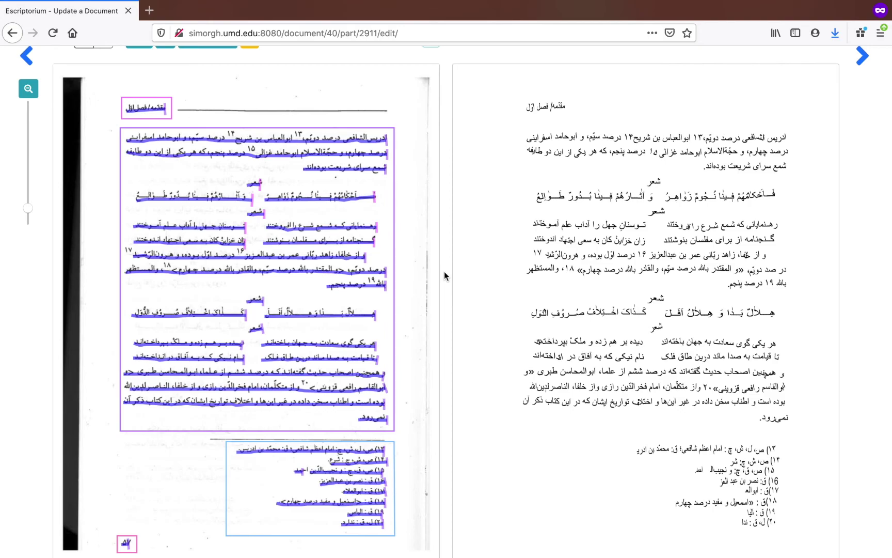
{"action": "scroll", "coordinate": [444, 271], "scroll_direction": "up", "scroll_amount": 1}
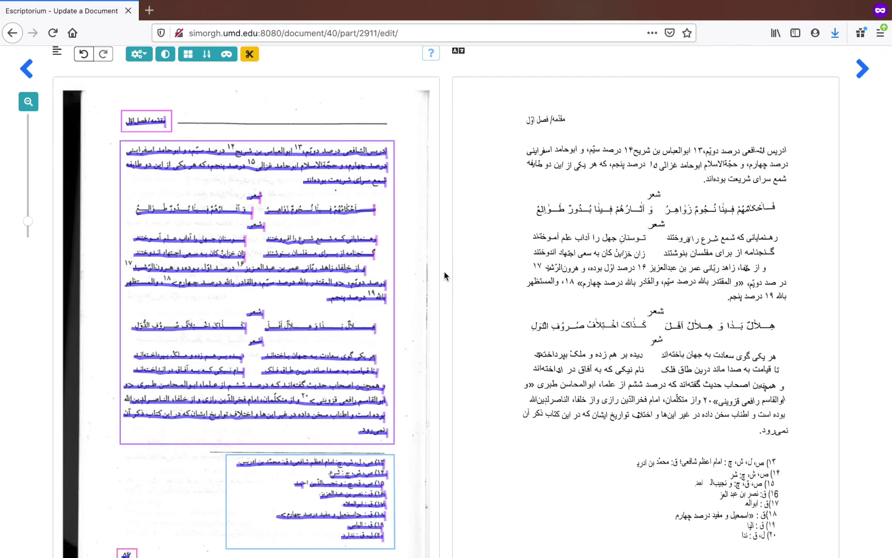
{"action": "scroll", "coordinate": [444, 271], "scroll_direction": "up", "scroll_amount": 3}
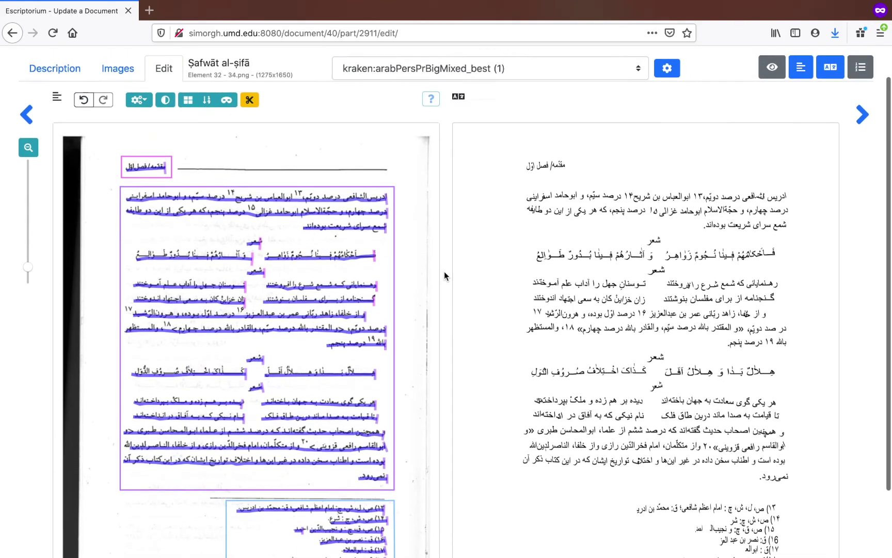
{"action": "scroll", "coordinate": [444, 272], "scroll_direction": "up", "scroll_amount": 1}
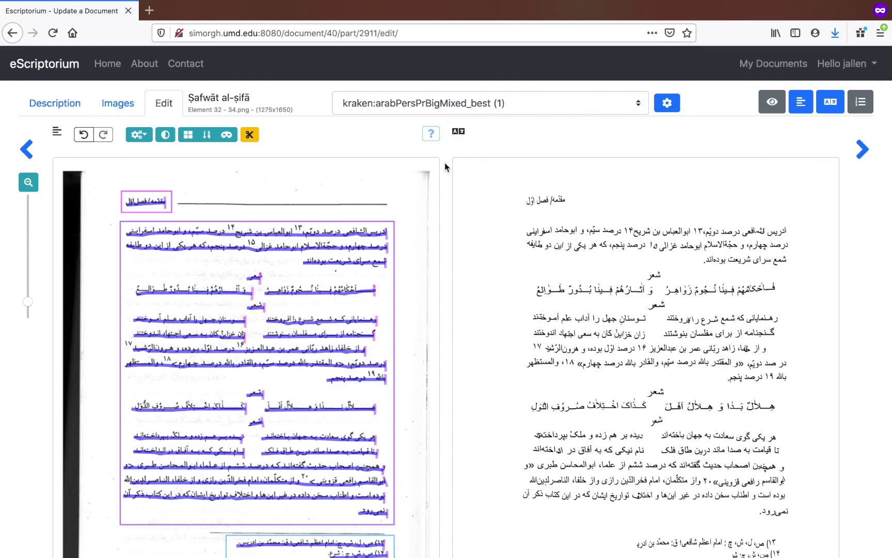
{"action": "mouse_move", "coordinate": [344, 4]}
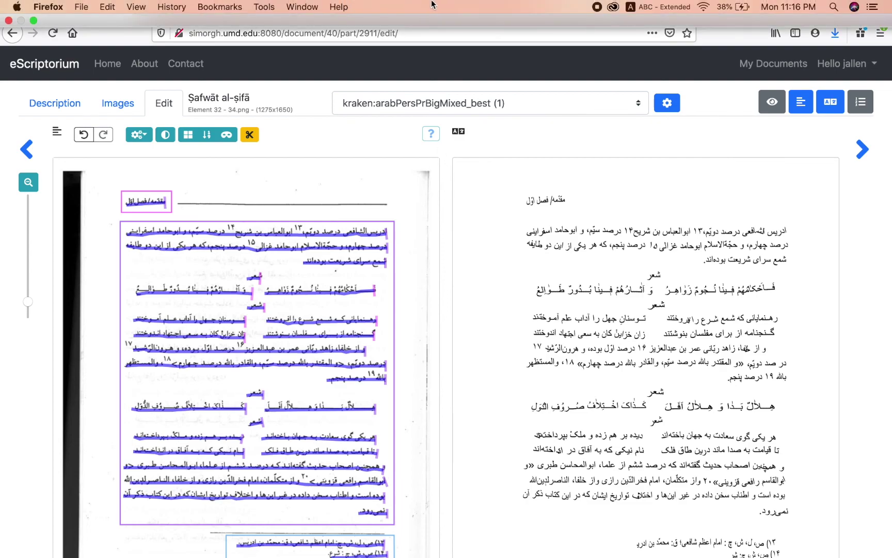